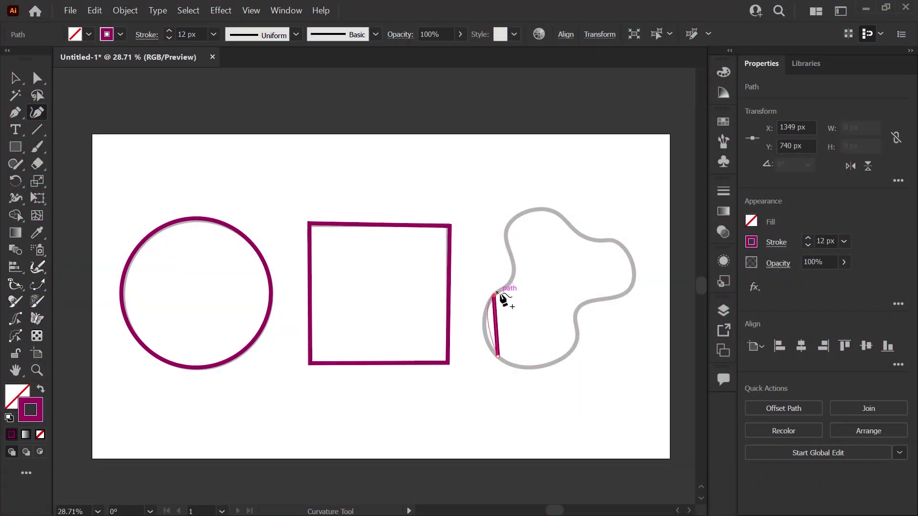
Step: Trace around the grey blob with Curvature points, closing the outline at its starting point
{"action": "left_click", "coordinate": [513, 277]}
{"action": "left_click", "coordinate": [507, 238]}
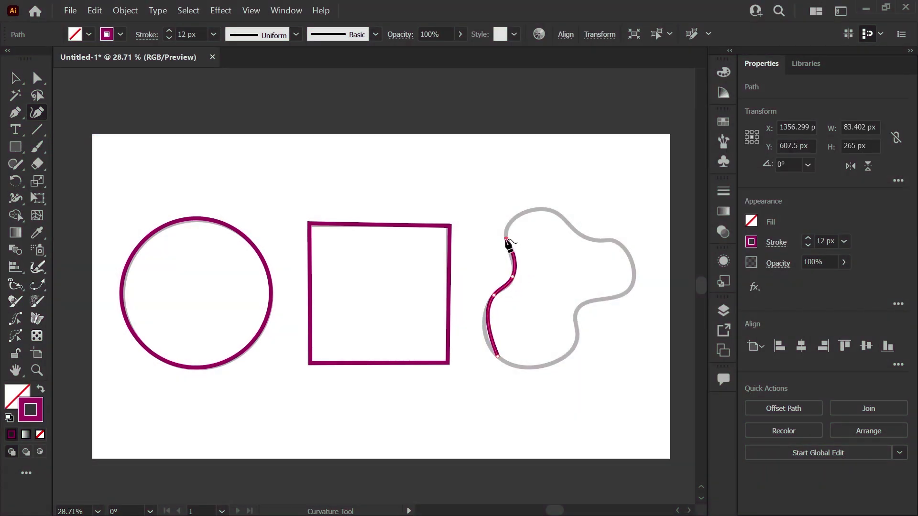
{"action": "left_click", "coordinate": [525, 213]}
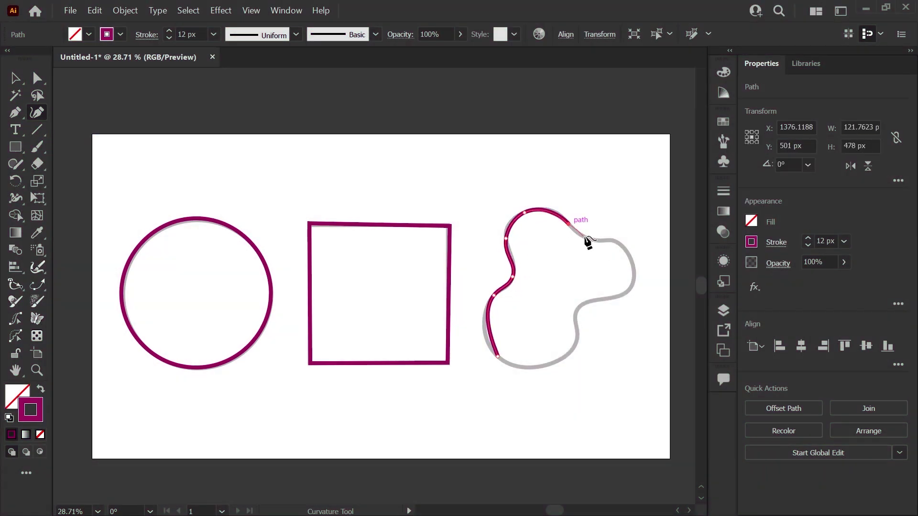
{"action": "left_click", "coordinate": [612, 241]}
{"action": "left_click", "coordinate": [632, 265]}
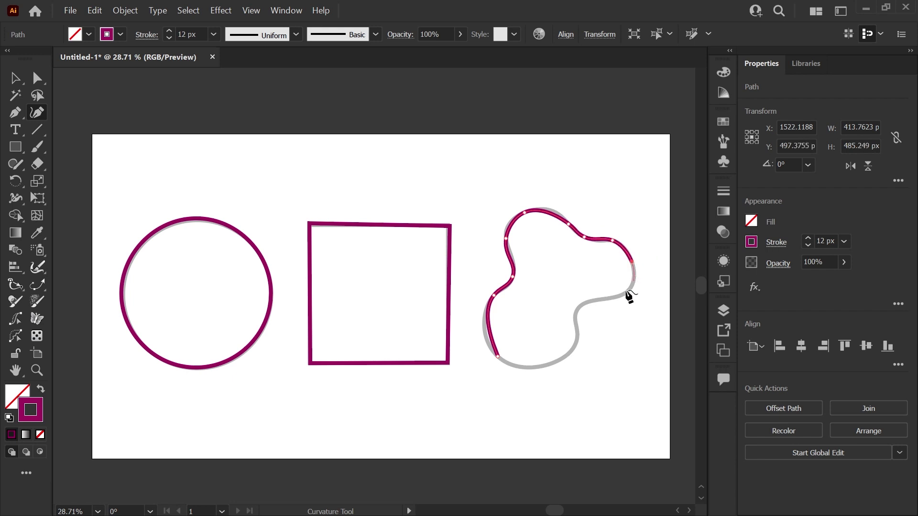
{"action": "left_click", "coordinate": [578, 308]}
{"action": "left_click", "coordinate": [578, 332]}
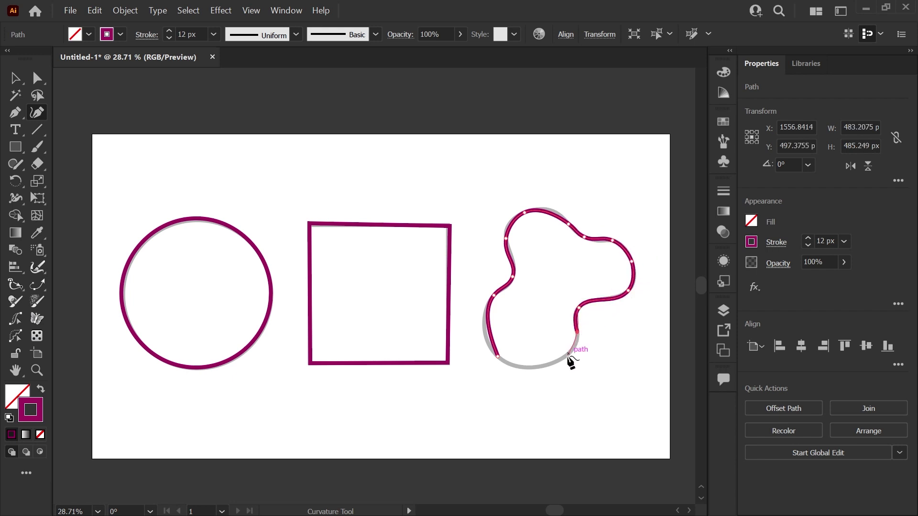
{"action": "left_click", "coordinate": [538, 368]}
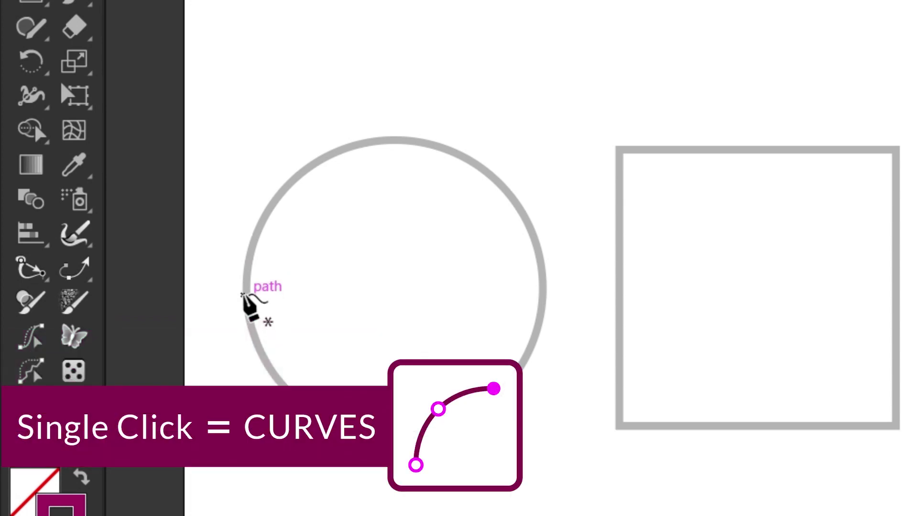
Step: Place curvature points at the circle's left, top, right and bottom edges
{"action": "left_click", "coordinate": [242, 293]}
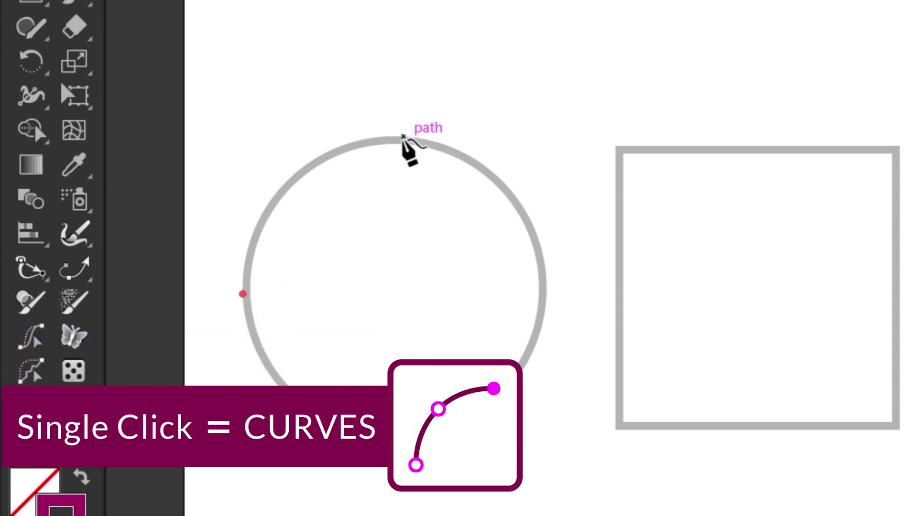
{"action": "left_click", "coordinate": [400, 136]}
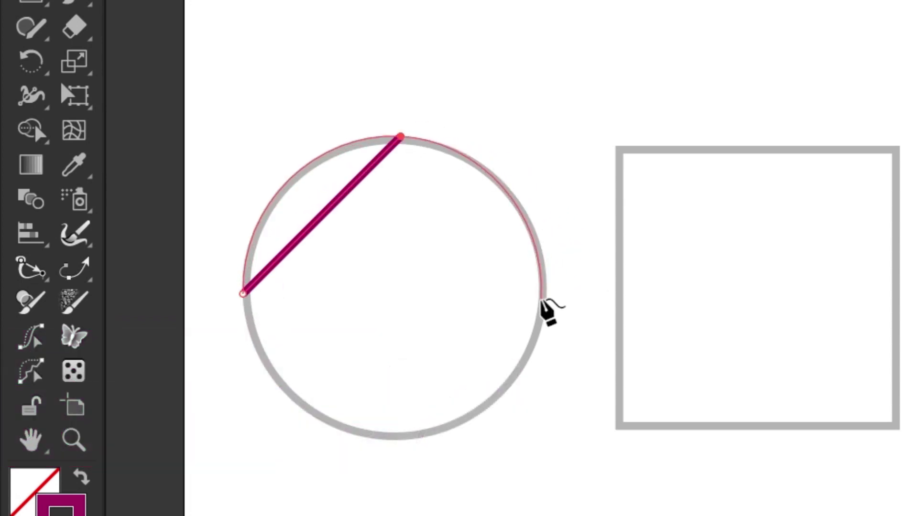
{"action": "left_click", "coordinate": [541, 301]}
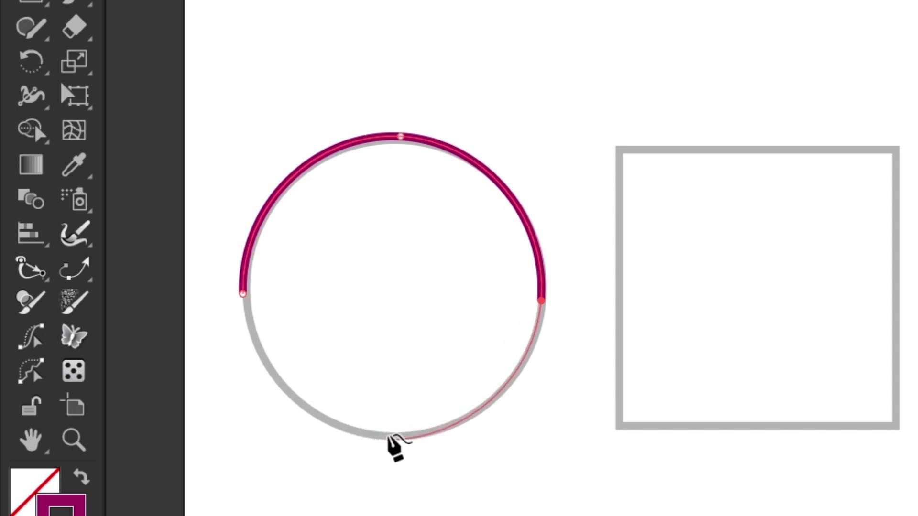
{"action": "left_click", "coordinate": [389, 435]}
Step: Close the circle, trace the square with sharp corners, and toggle an arc's top point
{"action": "left_click", "coordinate": [123, 293]}
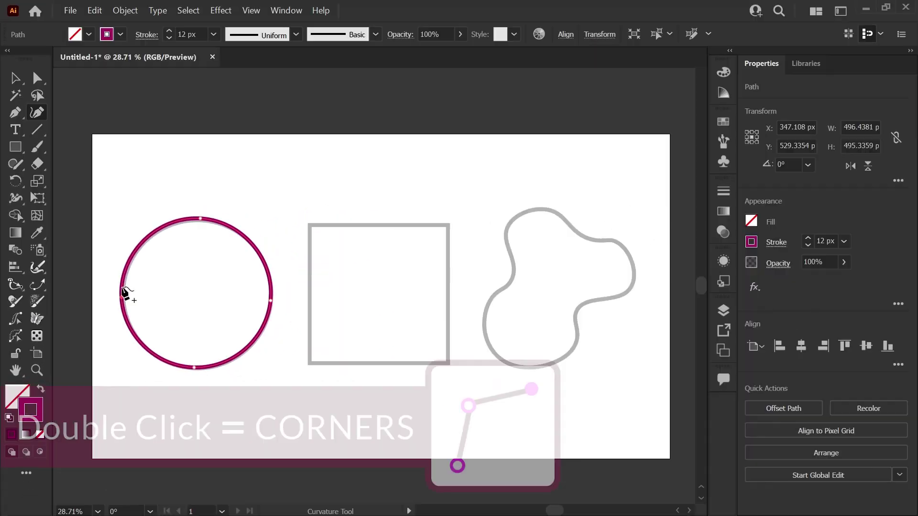
{"action": "double_click", "coordinate": [309, 224]}
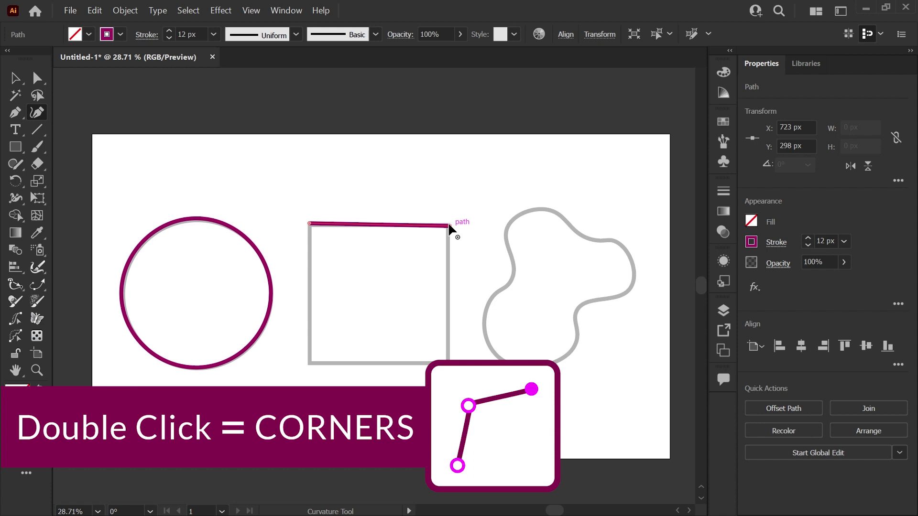
{"action": "double_click", "coordinate": [448, 224]}
{"action": "double_click", "coordinate": [448, 362]}
{"action": "double_click", "coordinate": [309, 362]}
{"action": "left_click", "coordinate": [310, 224]}
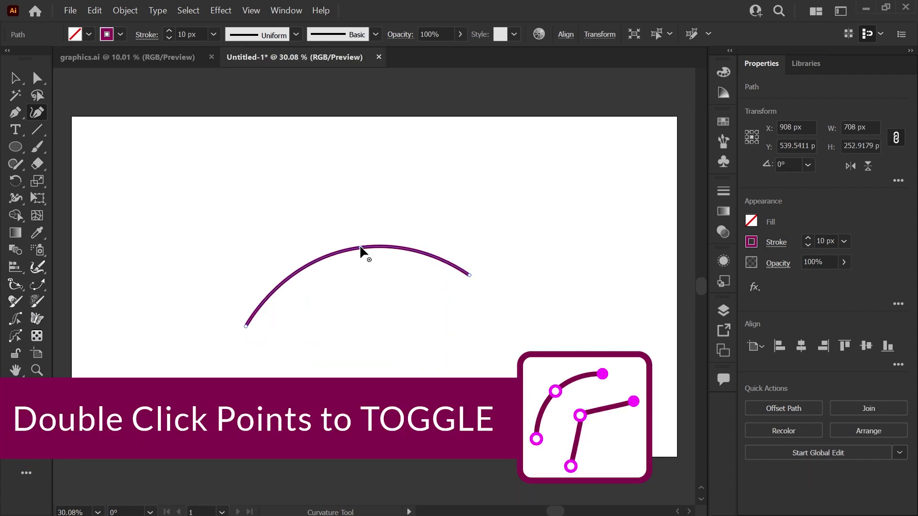
{"action": "double_click", "coordinate": [360, 247]}
{"action": "double_click", "coordinate": [360, 246]}
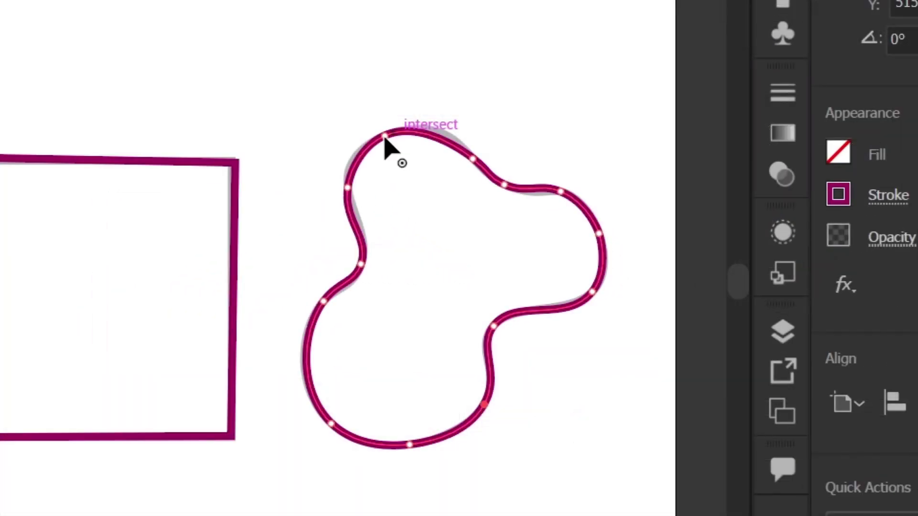
Step: Move the blob's top point, delete one anchor, and add and reposition top-right points
{"action": "mouse_move", "coordinate": [382, 137]}
{"action": "left_mouse_down"}
{"action": "mouse_move", "coordinate": [415, 127]}
{"action": "mouse_move", "coordinate": [388, 140]}
{"action": "mouse_move", "coordinate": [407, 133]}
{"action": "left_mouse_up"}
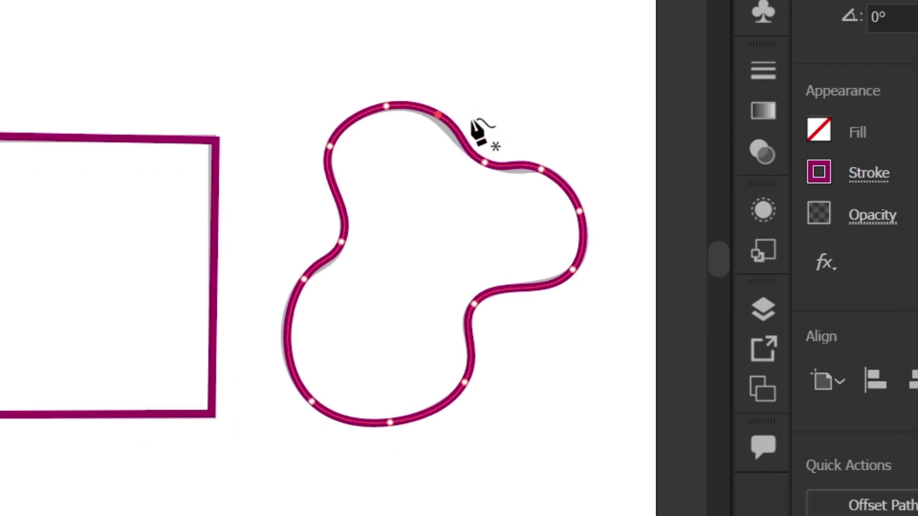
{"action": "key", "text": "Delete"}
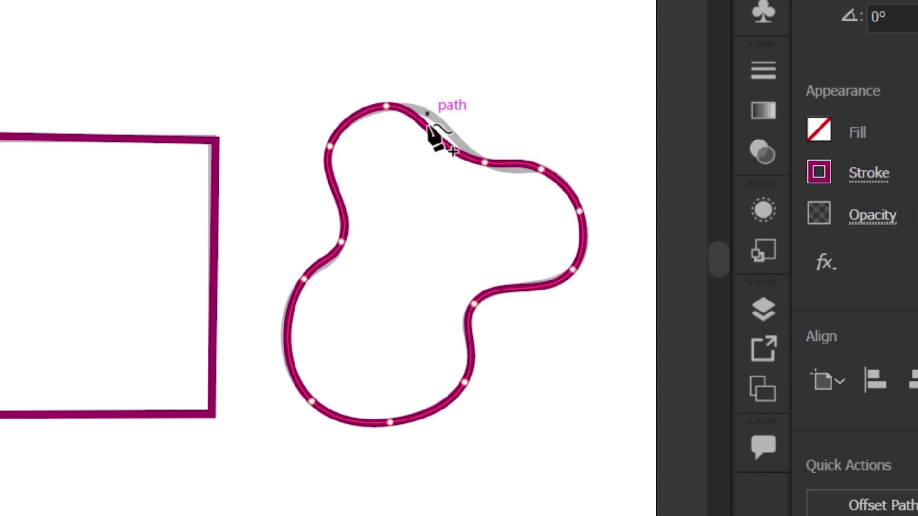
{"action": "left_click", "coordinate": [435, 138]}
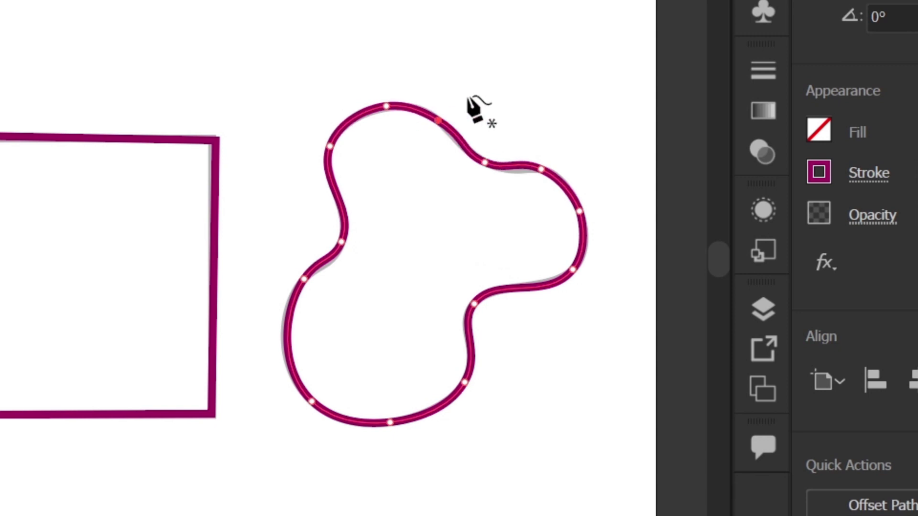
{"action": "left_click_drag", "start_coordinate": [541, 171], "coordinate": [560, 179]}
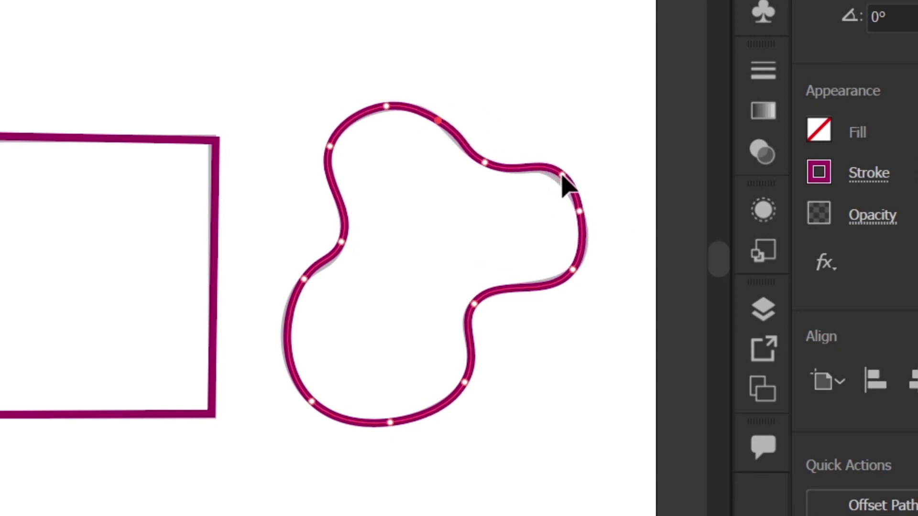
{"action": "left_click", "coordinate": [560, 180]}
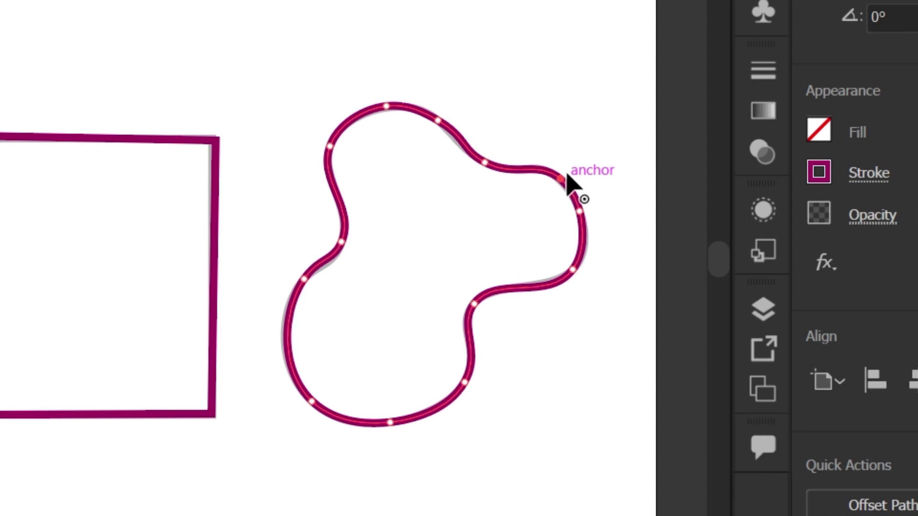
{"action": "left_click", "coordinate": [303, 290]}
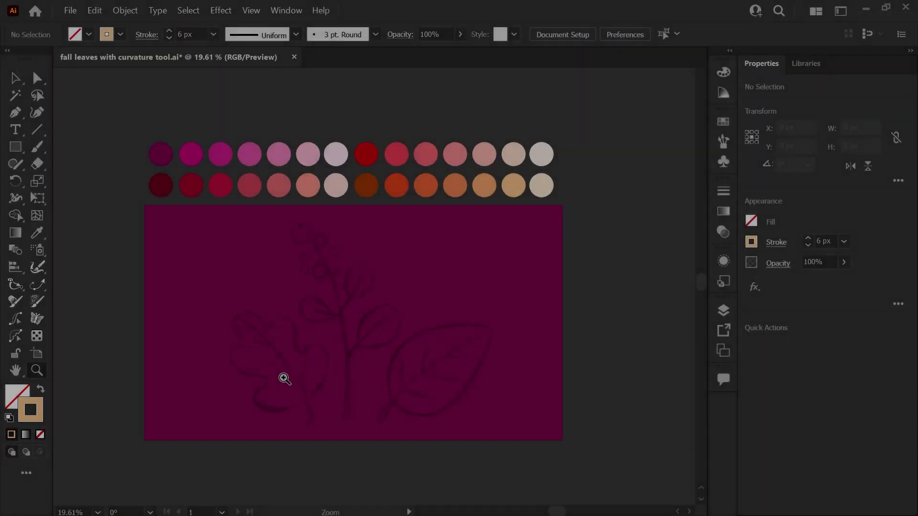
{"action": "scroll", "coordinate": [382, 322], "scroll_direction": "up", "scroll_amount": 5}
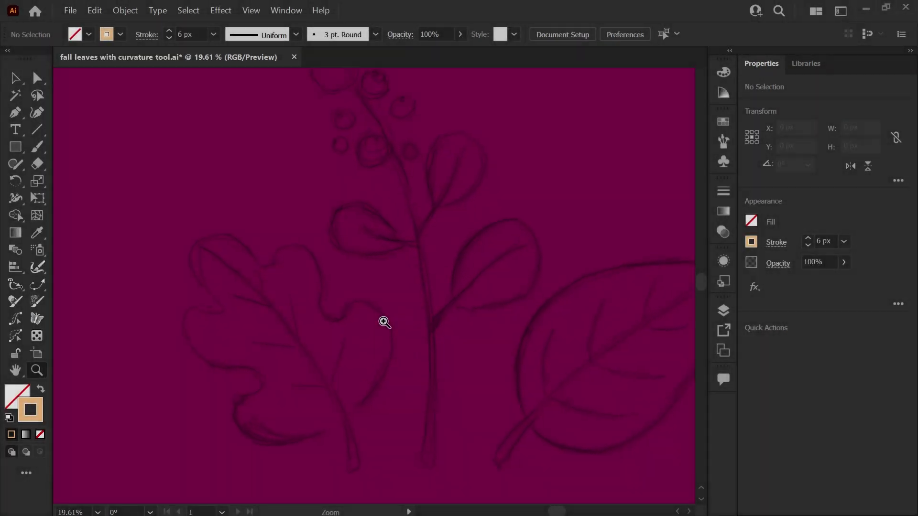
Step: Zoom in and rotate the view so the oak leaf sketch sits upright, with the Curvature Tool active
{"action": "mouse_move", "coordinate": [381, 352]}
{"action": "left_mouse_down"}
{"action": "mouse_move", "coordinate": [379, 333]}
{"action": "mouse_move", "coordinate": [510, 378]}
{"action": "left_mouse_up"}
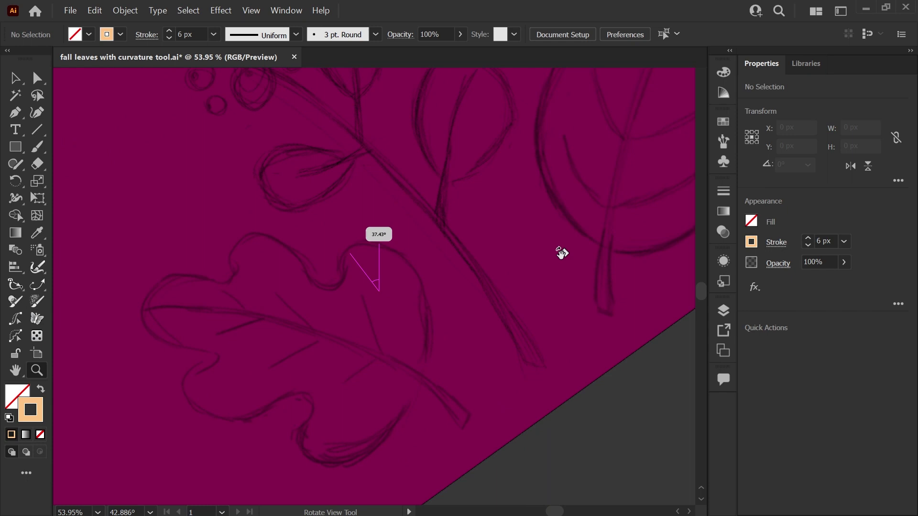
{"action": "left_click_drag", "start_coordinate": [510, 378], "coordinate": [474, 383]}
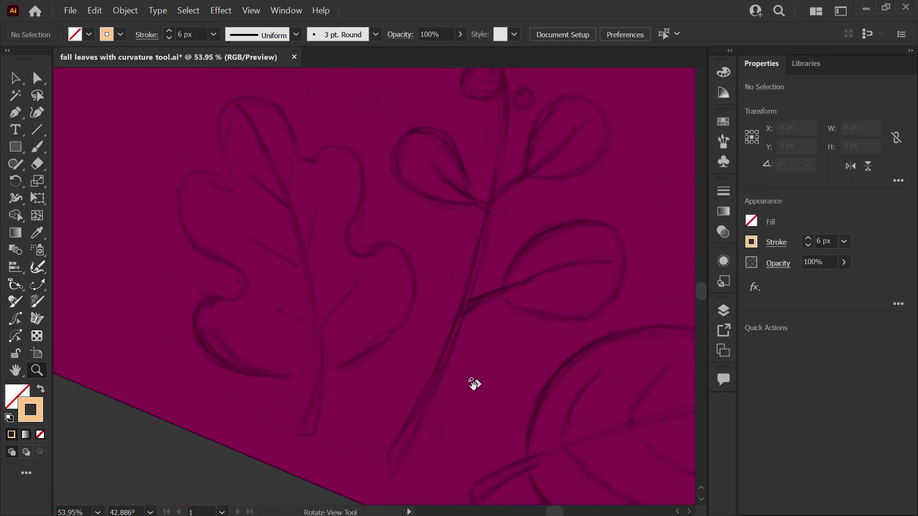
{"action": "left_click", "coordinate": [37, 114]}
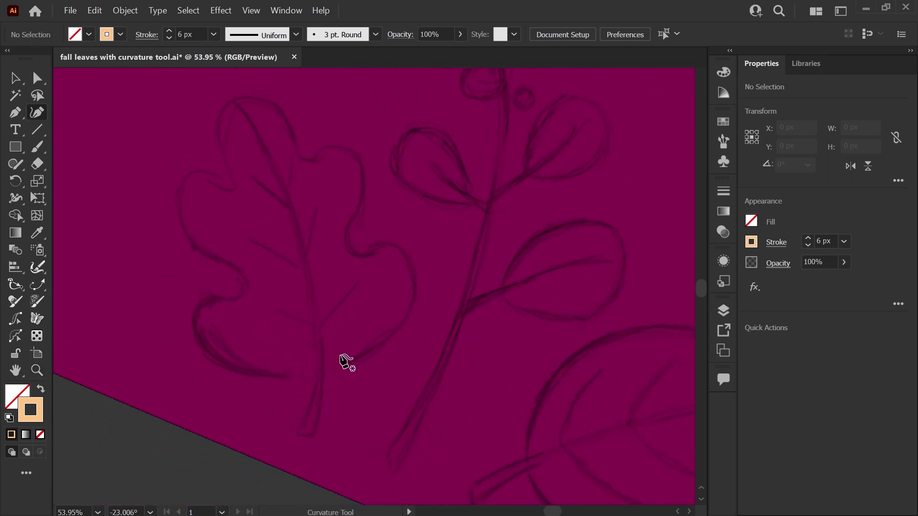
Step: Trace the oak leaf's right lobes and notches up to its top tip
{"action": "left_click", "coordinate": [322, 374]}
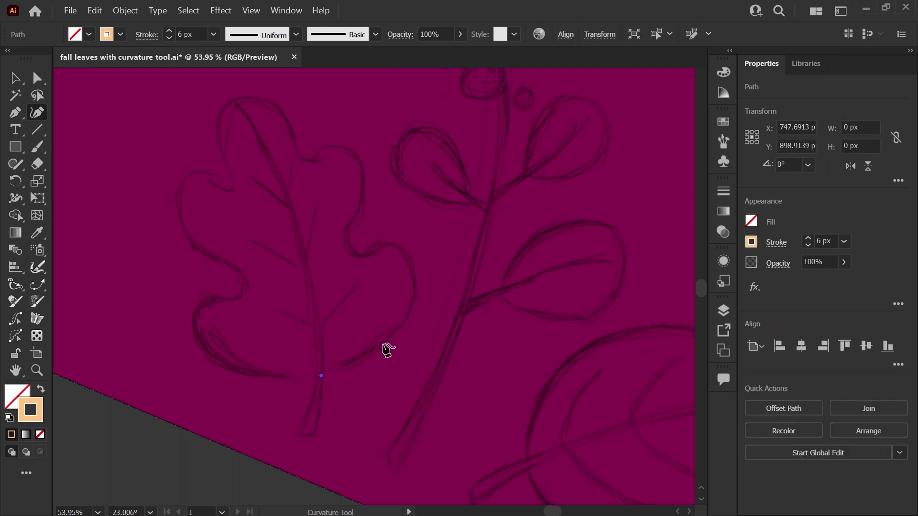
{"action": "left_click", "coordinate": [416, 281]}
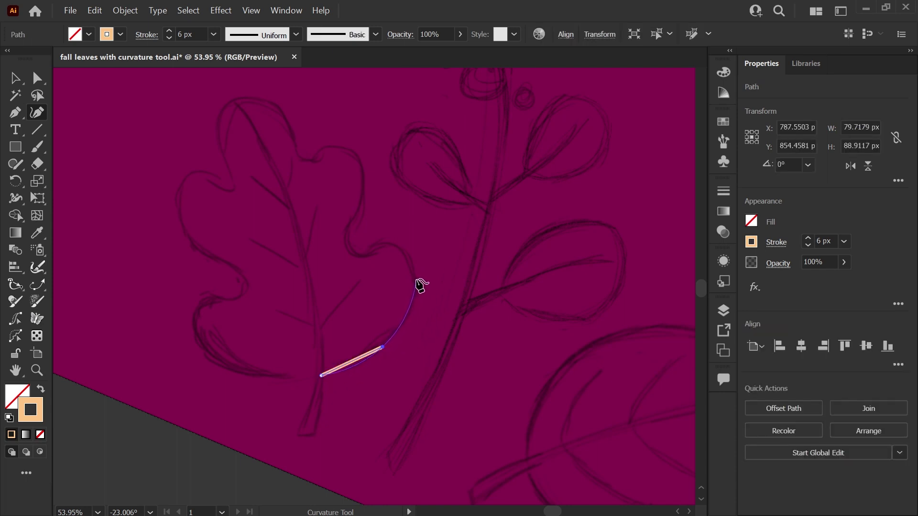
{"action": "left_click", "coordinate": [398, 248]}
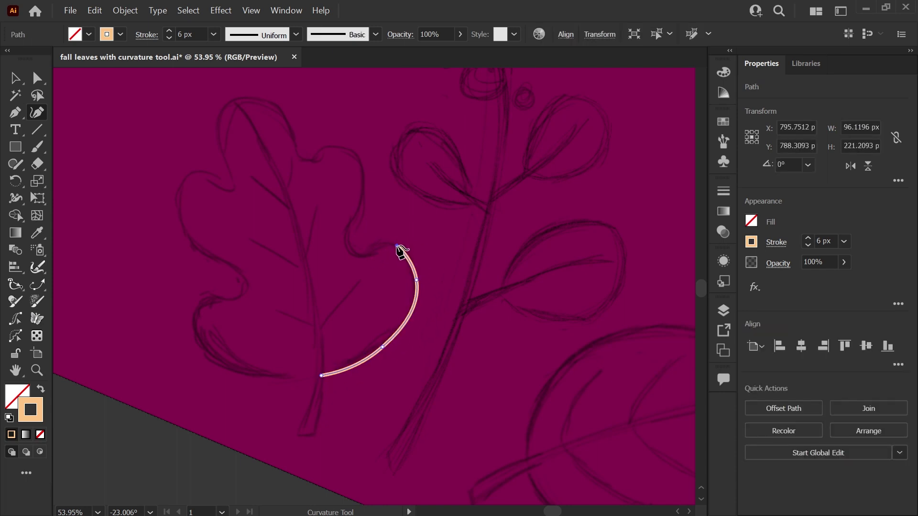
{"action": "left_click", "coordinate": [369, 256]}
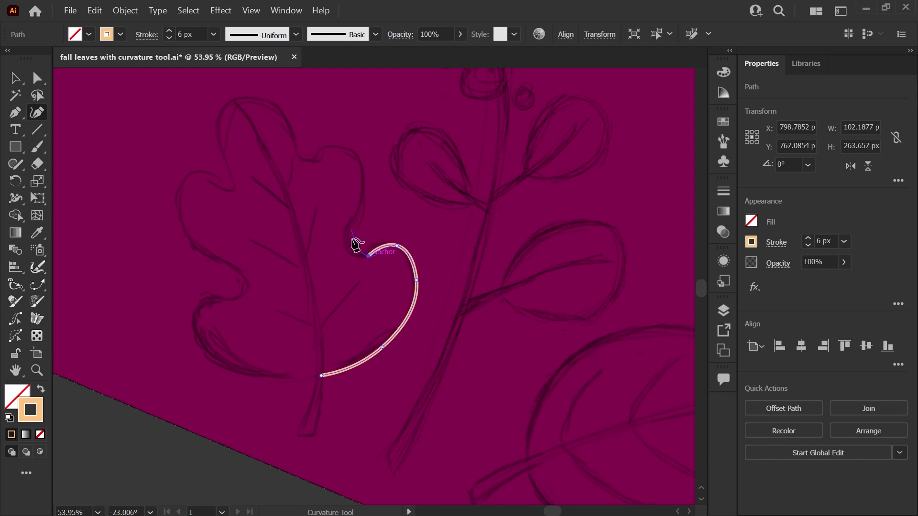
{"action": "left_click", "coordinate": [348, 247]}
{"action": "left_click", "coordinate": [356, 213]}
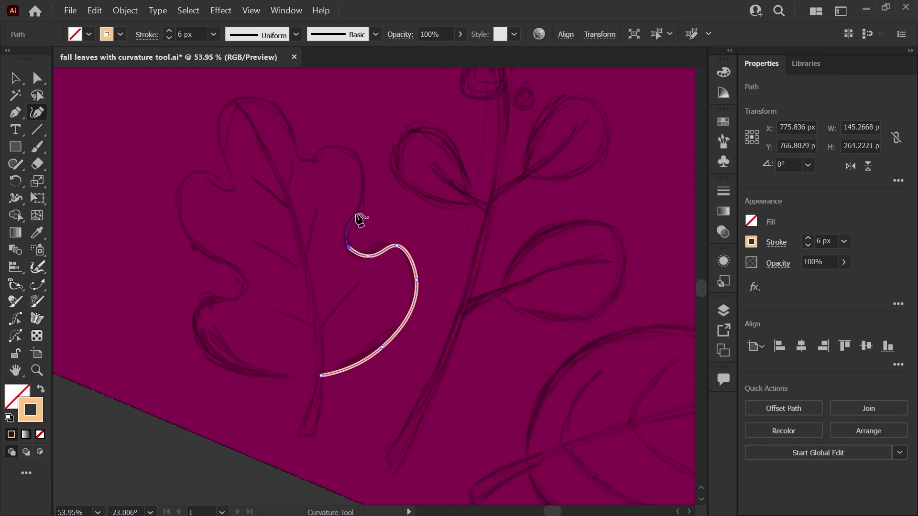
{"action": "left_click", "coordinate": [363, 170]}
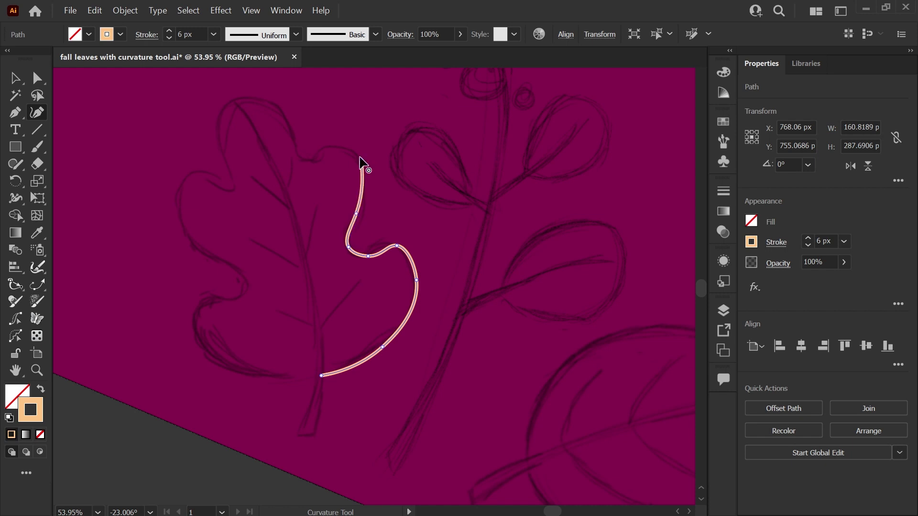
{"action": "left_click", "coordinate": [330, 146]}
{"action": "left_click", "coordinate": [312, 158]}
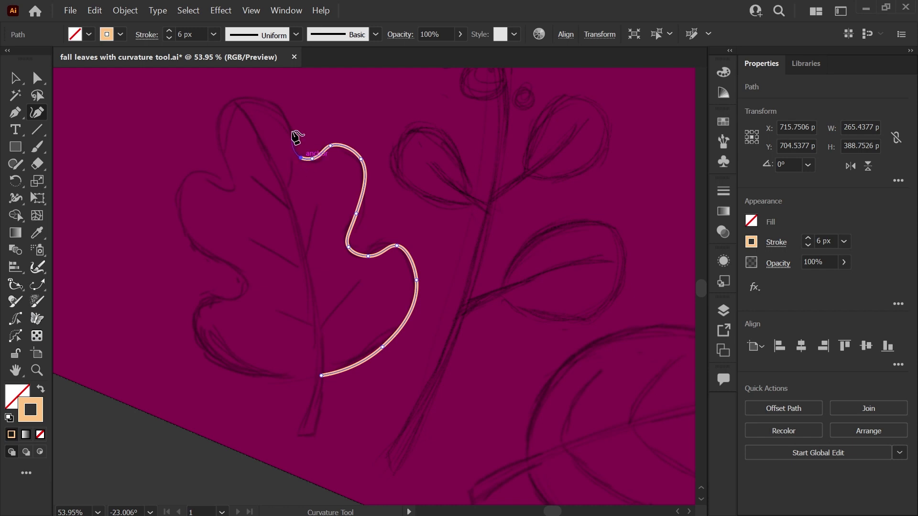
{"action": "left_click", "coordinate": [292, 132]}
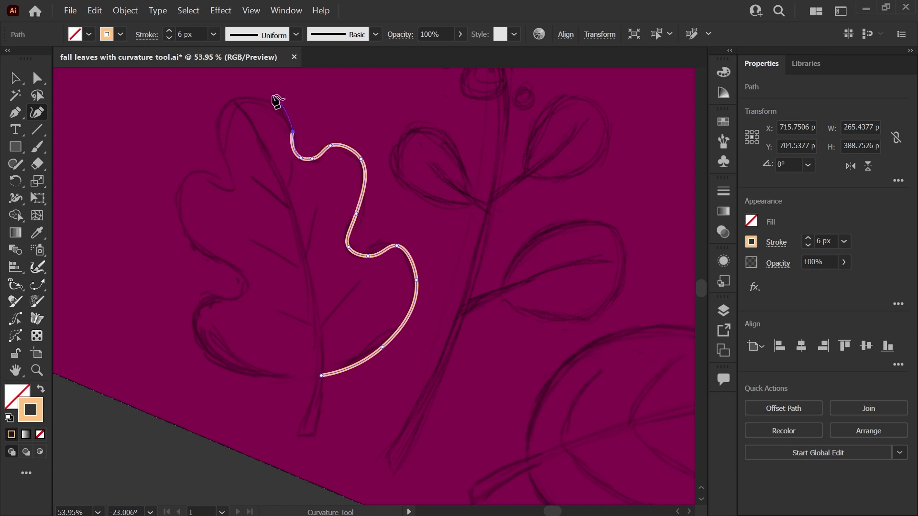
{"action": "left_click", "coordinate": [261, 93]}
{"action": "left_click", "coordinate": [222, 102]}
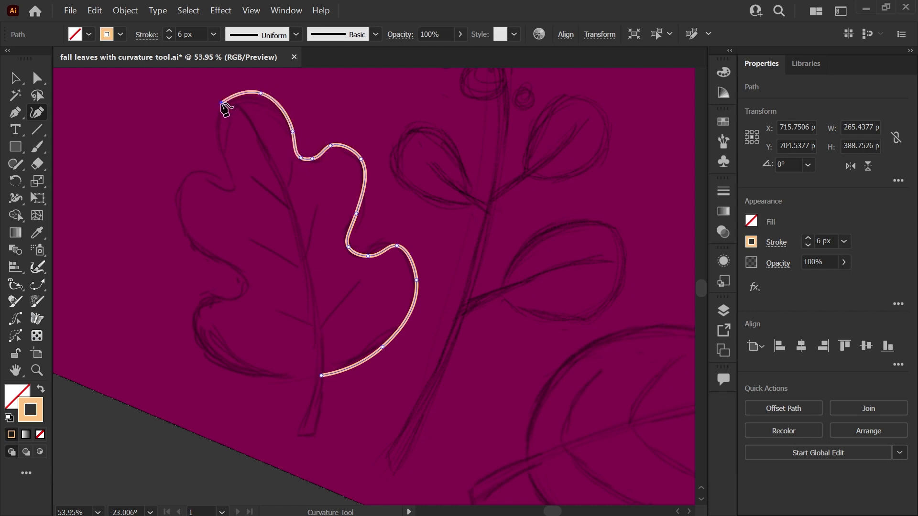
Step: Trace down the leaf's left lobes and bottom, closing the outline at the start
{"action": "left_click", "coordinate": [220, 152]}
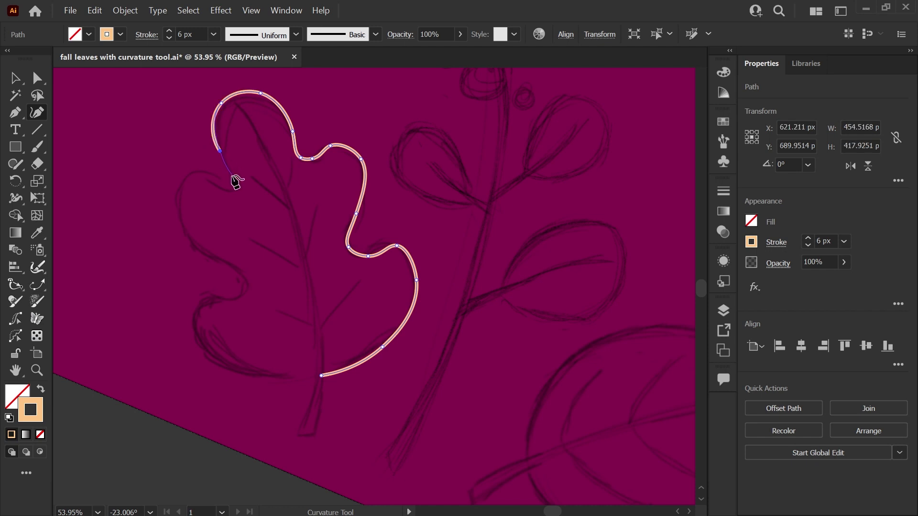
{"action": "left_click", "coordinate": [232, 174]}
{"action": "left_click", "coordinate": [232, 187]}
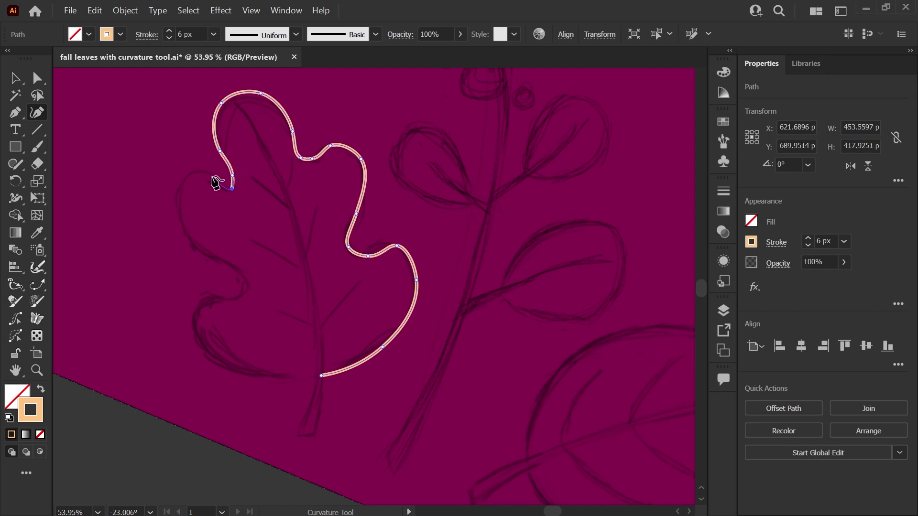
{"action": "left_click", "coordinate": [177, 216]}
{"action": "left_click", "coordinate": [210, 255]}
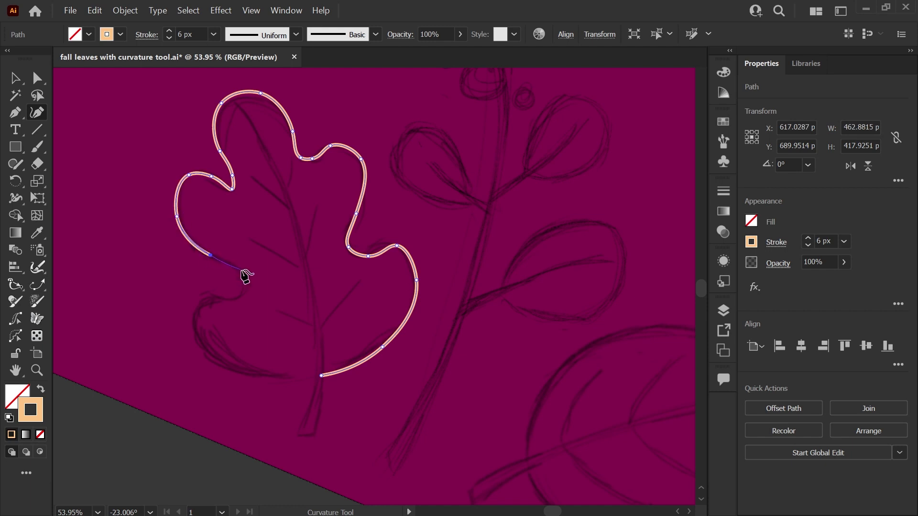
{"action": "left_click", "coordinate": [241, 270]}
{"action": "left_click", "coordinate": [246, 287]}
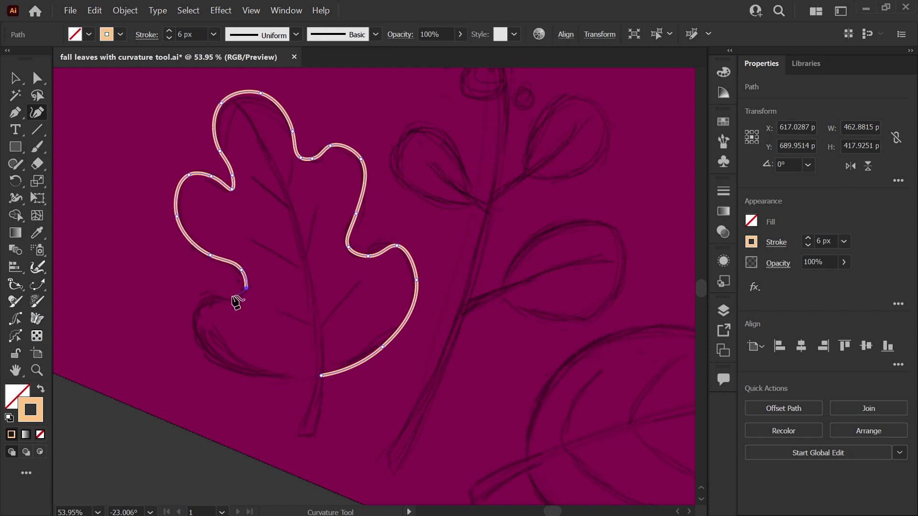
{"action": "left_click", "coordinate": [202, 297]}
{"action": "left_click", "coordinate": [189, 319]}
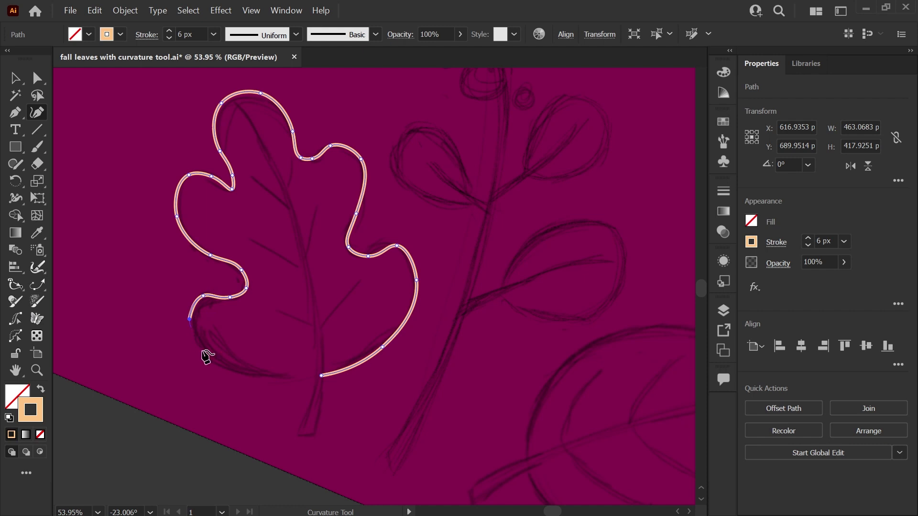
{"action": "left_click", "coordinate": [225, 369]}
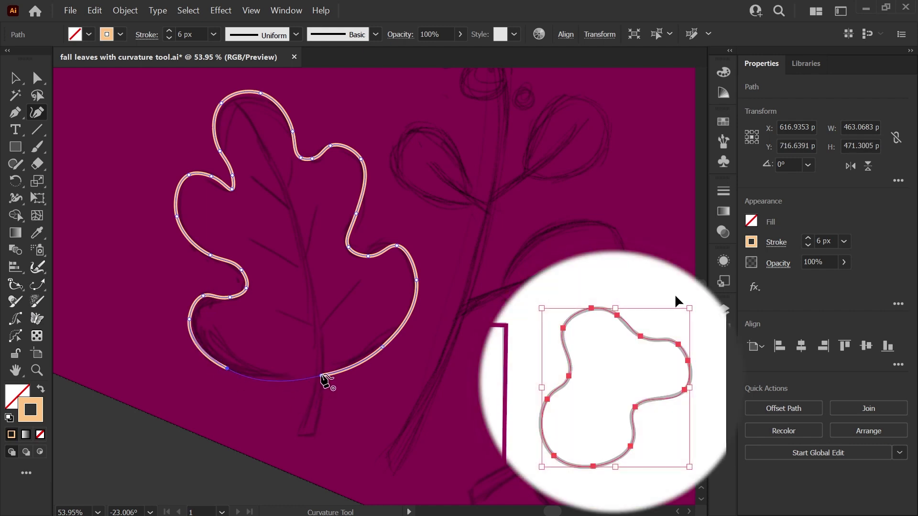
{"action": "left_click", "coordinate": [323, 377]}
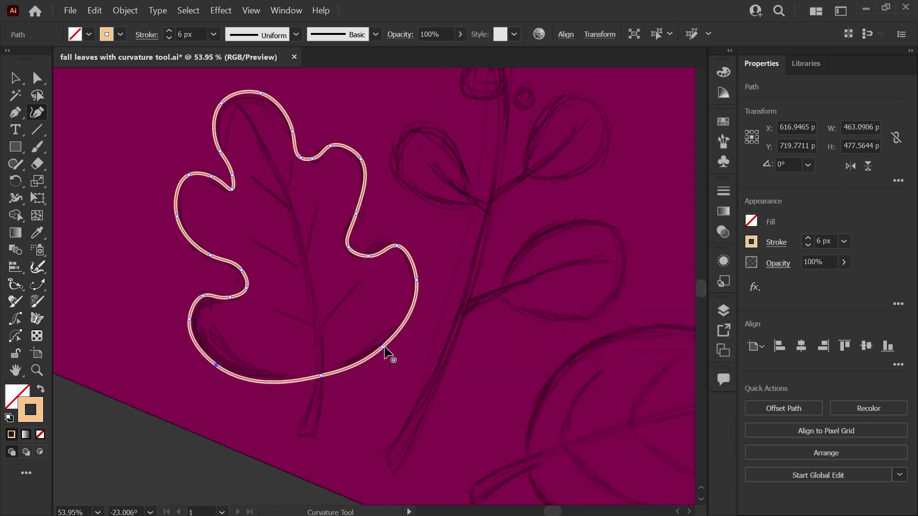
Step: Nudge the lower-right curve and add anchors along the right notch and lower edge
{"action": "left_click_drag", "start_coordinate": [387, 345], "coordinate": [389, 341]}
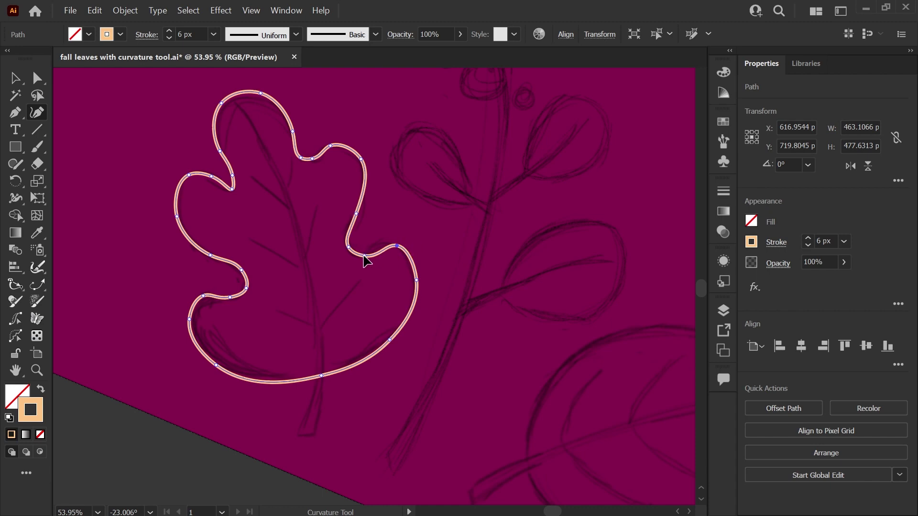
{"action": "left_click", "coordinate": [380, 245]}
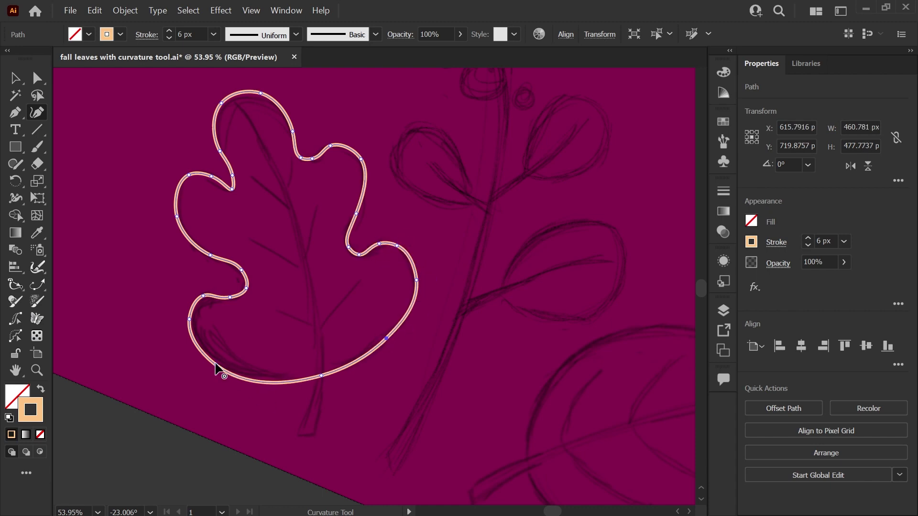
{"action": "left_click", "coordinate": [260, 380]}
{"action": "left_click", "coordinate": [368, 193]}
{"action": "left_click_drag", "start_coordinate": [357, 212], "coordinate": [360, 210]}
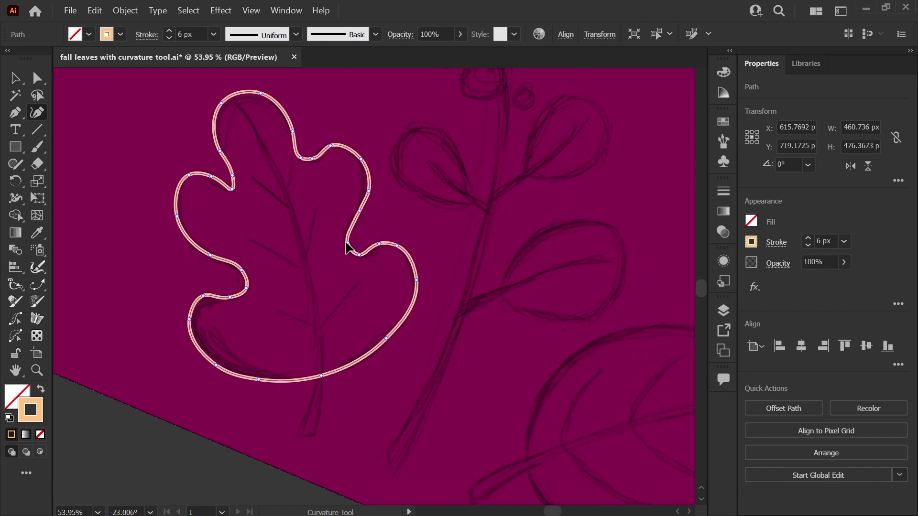
{"action": "left_click", "coordinate": [347, 243]}
Step: Zoom in, then add and drag points to tighten the left notch and top curve
{"action": "key", "text": "z"}
{"action": "left_click_drag", "start_coordinate": [245, 208], "coordinate": [330, 292]}
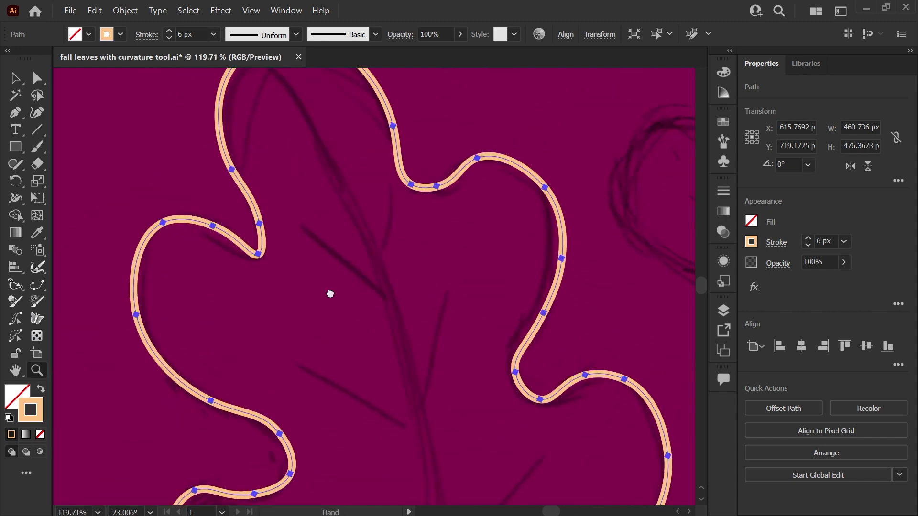
{"action": "key", "text": "shift+asciitilde"}
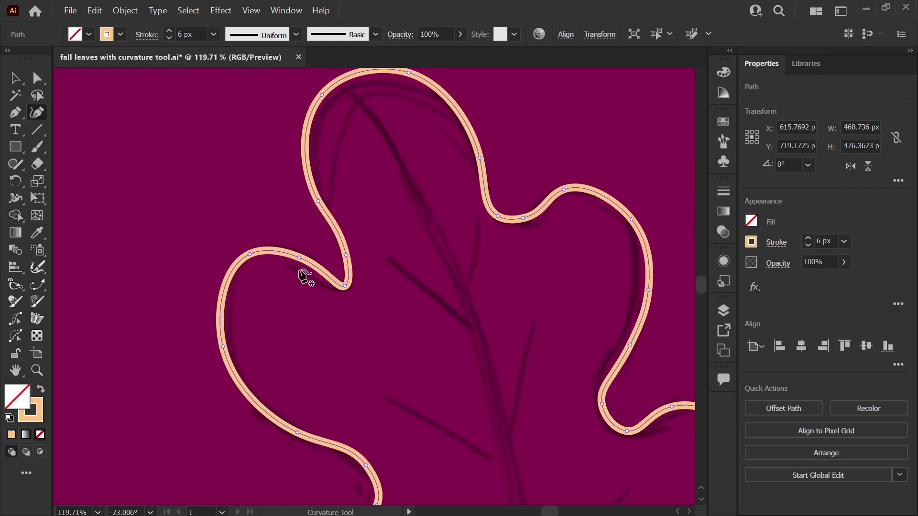
{"action": "left_click", "coordinate": [310, 272]}
{"action": "left_click_drag", "start_coordinate": [345, 286], "coordinate": [355, 272]}
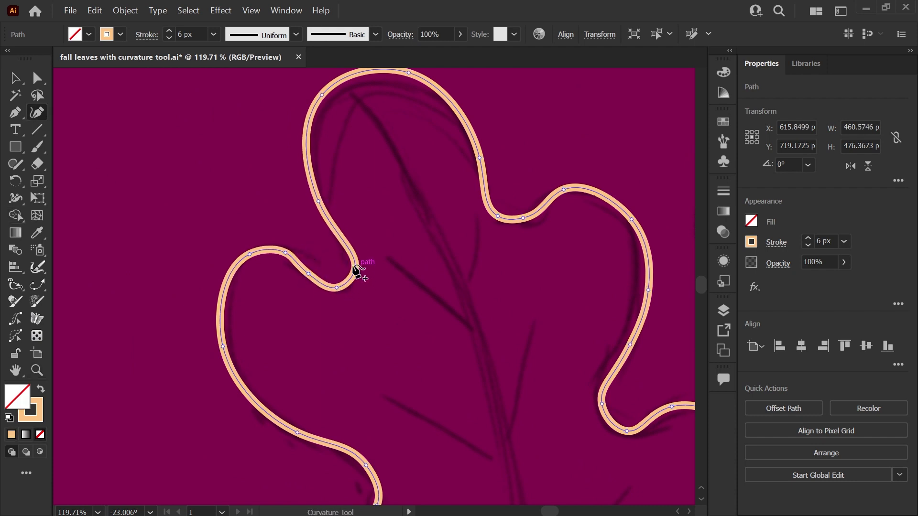
{"action": "left_click", "coordinate": [325, 99]}
{"action": "left_click_drag", "start_coordinate": [408, 73], "coordinate": [416, 77]}
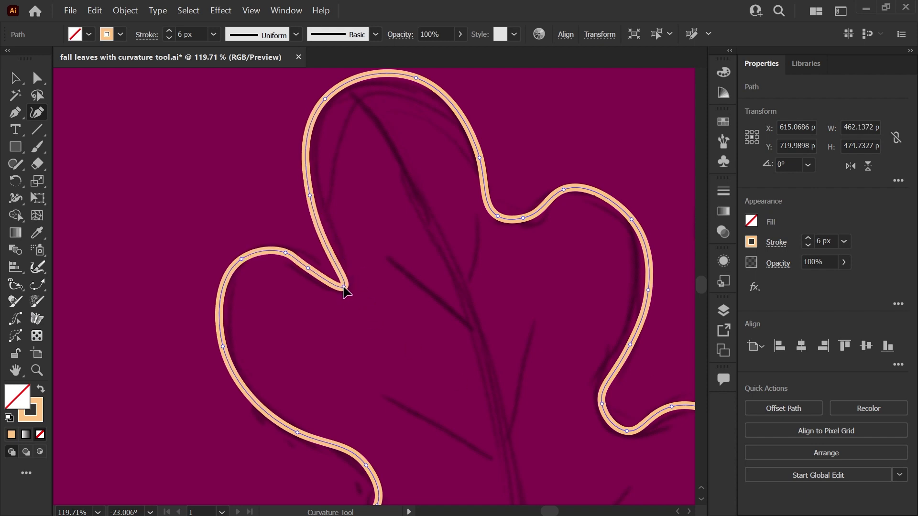
{"action": "left_click_drag", "start_coordinate": [338, 288], "coordinate": [320, 283]}
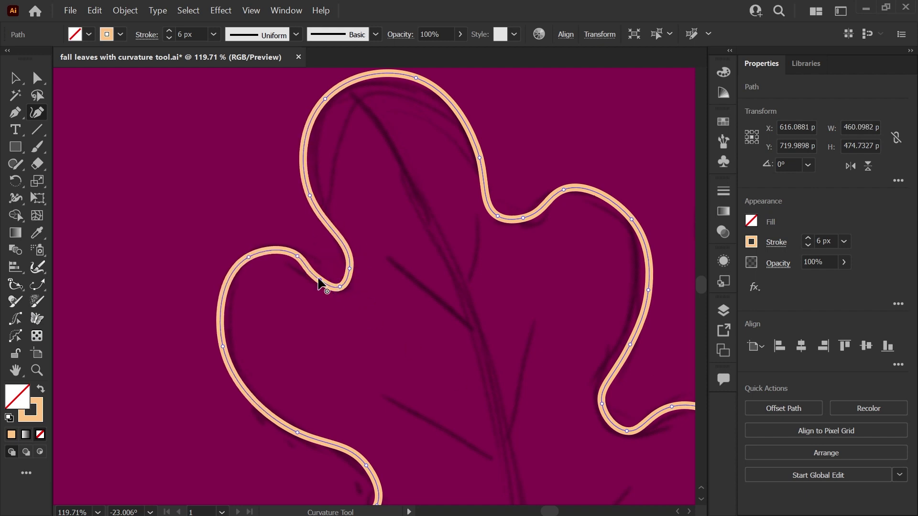
Step: Select the left-notch anchor with Direct Selection, zoom in, and drag to smooth the bend
{"action": "left_click", "coordinate": [39, 79]}
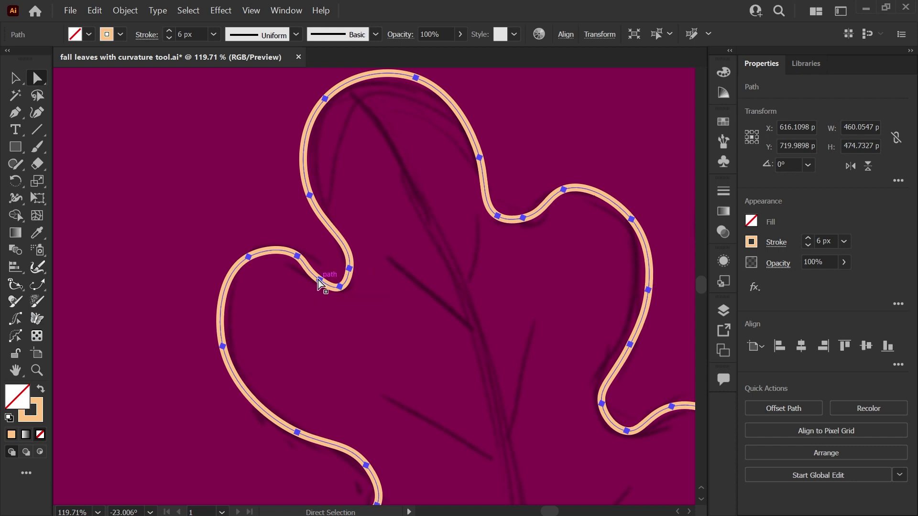
{"action": "left_click", "coordinate": [329, 313]}
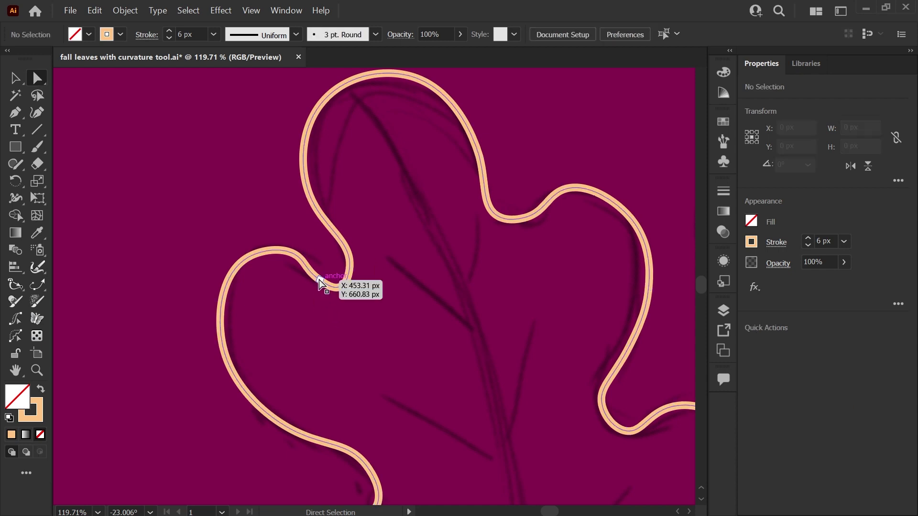
{"action": "left_click", "coordinate": [319, 280]}
{"action": "key", "text": "z"}
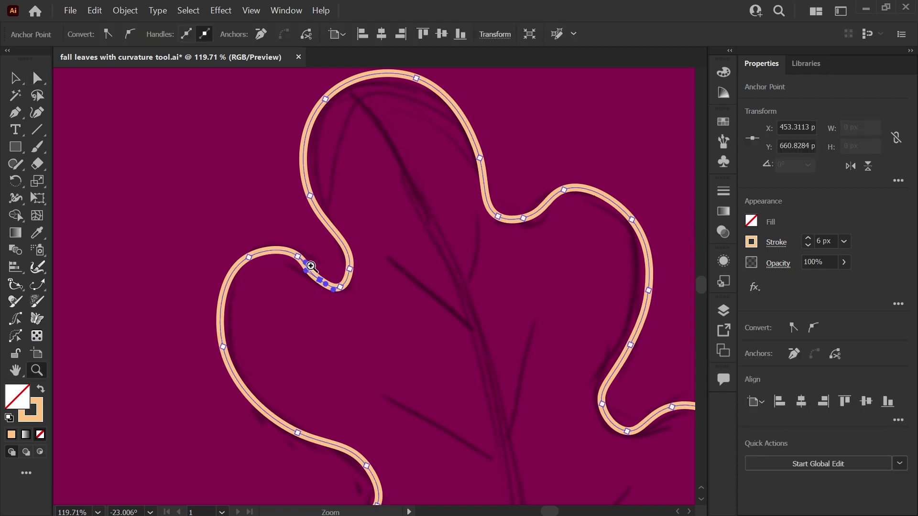
{"action": "mouse_move", "coordinate": [328, 301]}
{"action": "left_mouse_down"}
{"action": "mouse_move", "coordinate": [327, 358]}
{"action": "mouse_move", "coordinate": [375, 351]}
{"action": "left_mouse_up"}
{"action": "key", "text": "a"}
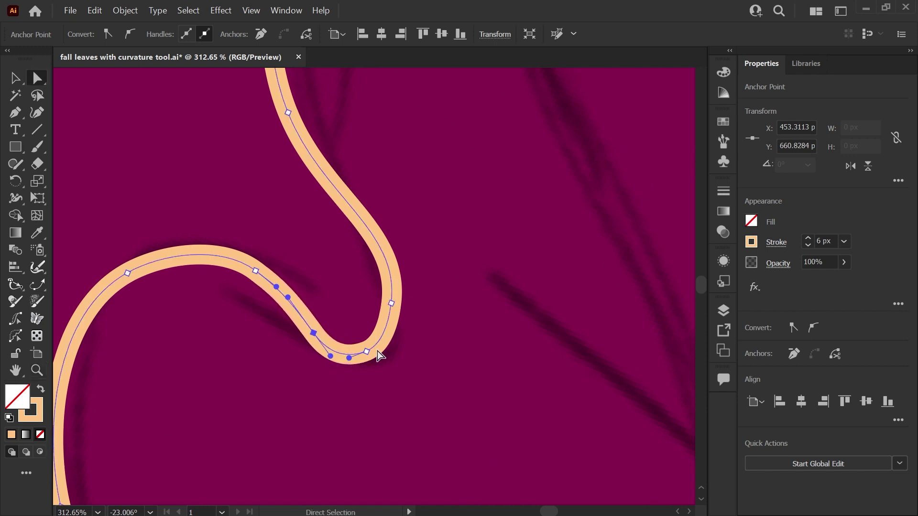
{"action": "left_click_drag", "start_coordinate": [393, 306], "coordinate": [396, 322]}
Step: Zoom out and trace a closed curved outline around the large right-hand leaf
{"action": "key", "text": "ctrl+0"}
{"action": "key", "text": "shift+grave"}
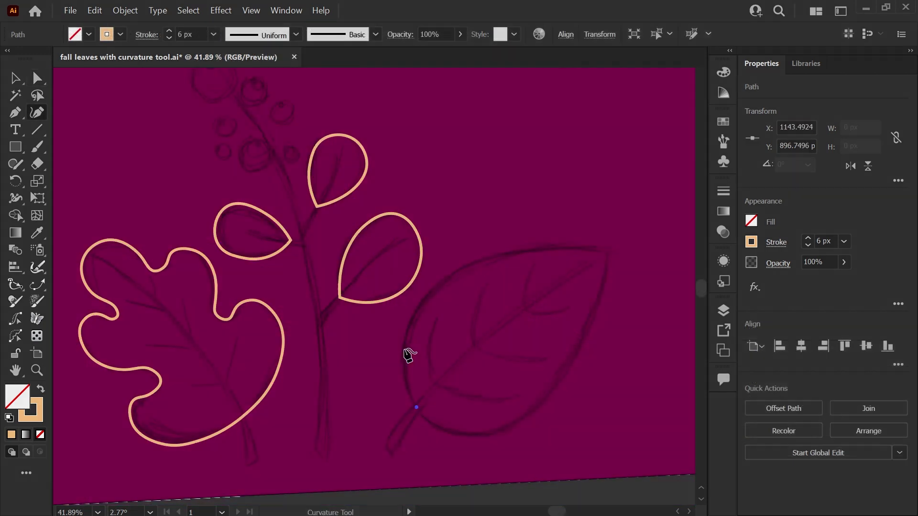
{"action": "left_click", "coordinate": [416, 408]}
{"action": "left_click", "coordinate": [409, 326]}
{"action": "left_click", "coordinate": [465, 265]}
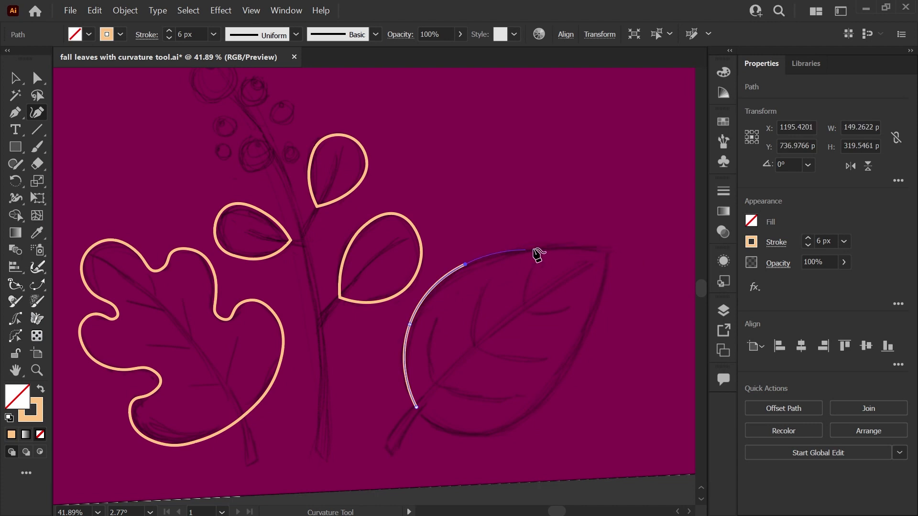
{"action": "left_click", "coordinate": [607, 253]}
{"action": "left_click", "coordinate": [571, 368]}
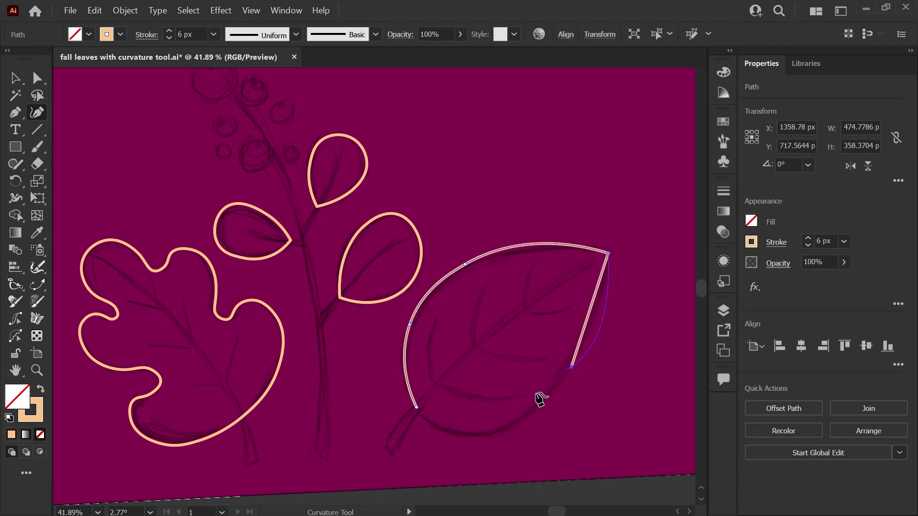
{"action": "left_click", "coordinate": [505, 430]}
{"action": "left_click", "coordinate": [416, 408]}
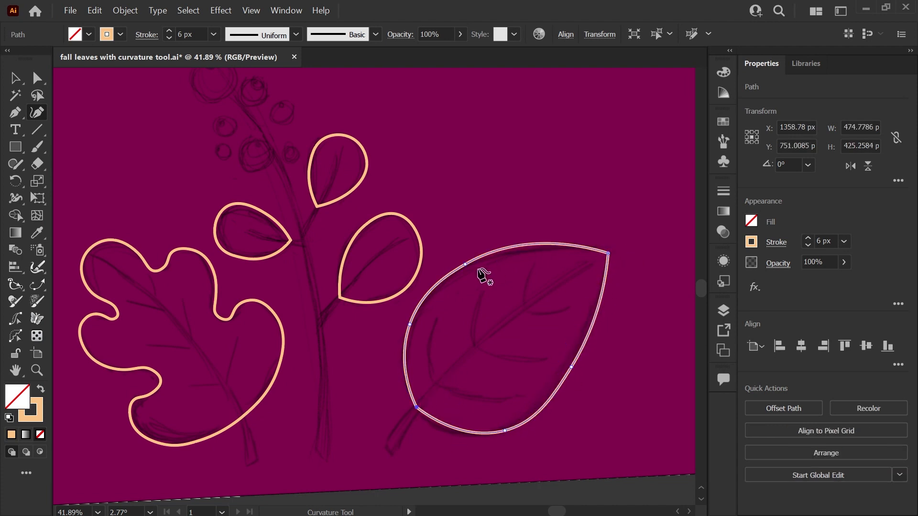
Step: Reshape the large leaf's top, bottom and right-edge points to follow the sketch
{"action": "left_click_drag", "start_coordinate": [544, 244], "coordinate": [531, 247]}
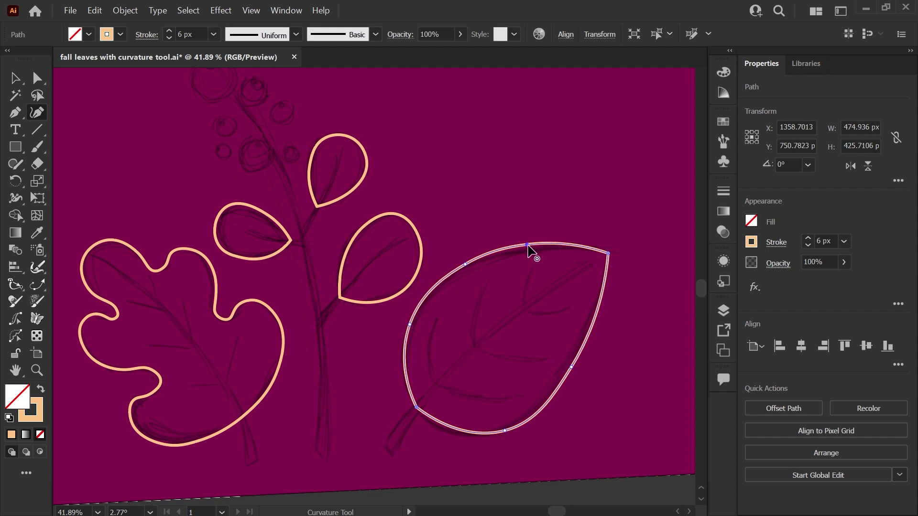
{"action": "left_click", "coordinate": [456, 268]}
{"action": "left_click_drag", "start_coordinate": [505, 433], "coordinate": [484, 435]}
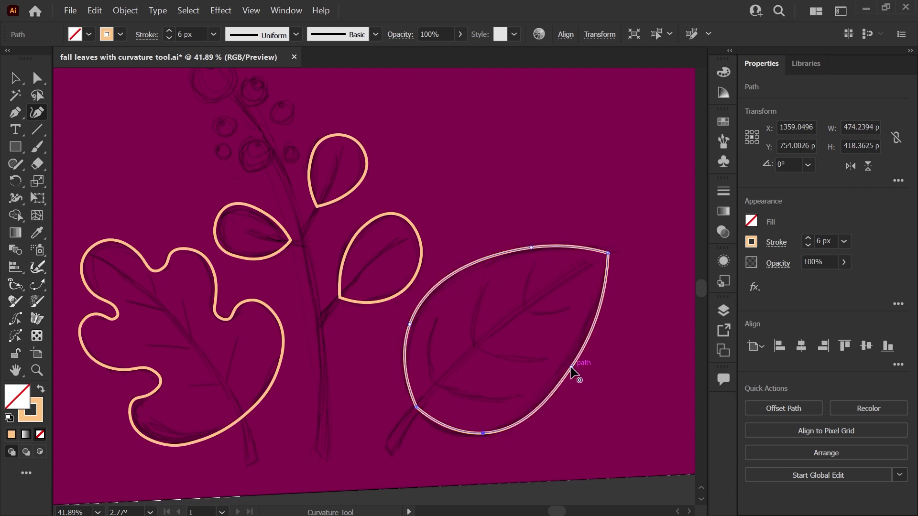
{"action": "left_click_drag", "start_coordinate": [572, 368], "coordinate": [563, 386]}
{"action": "left_click", "coordinate": [601, 324]}
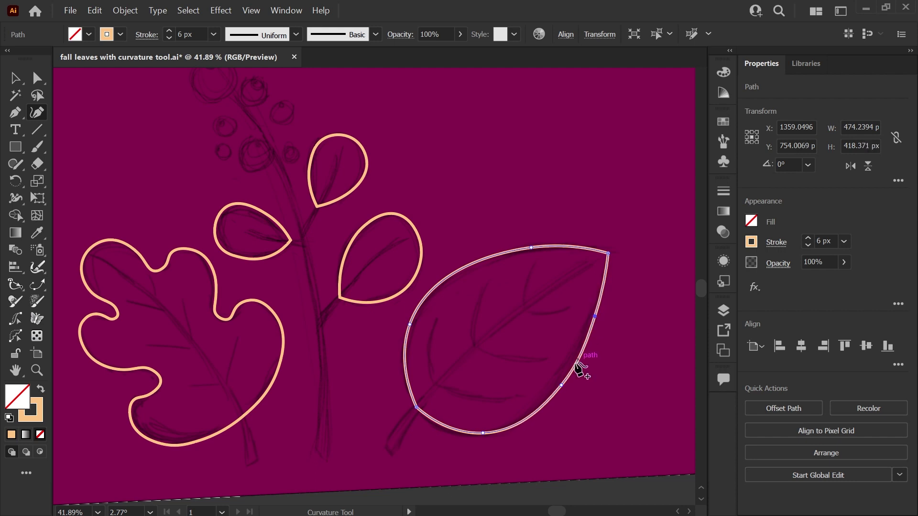
Step: Delete the extra lower-right anchor point and select the oak leaf outline
{"action": "left_click", "coordinate": [562, 386]}
{"action": "key", "text": "Delete"}
Step: Add the left, top, middle and large leaves to the selection for locking
{"action": "key", "text": "v"}
{"action": "left_click", "coordinate": [236, 305]}
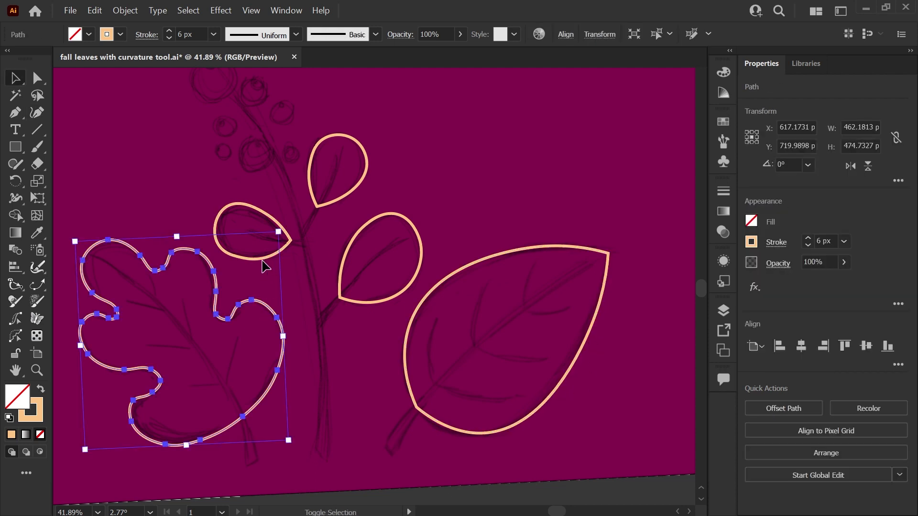
{"action": "left_click", "coordinate": [266, 258], "text": "shift"}
{"action": "left_click", "coordinate": [336, 199], "text": "shift"}
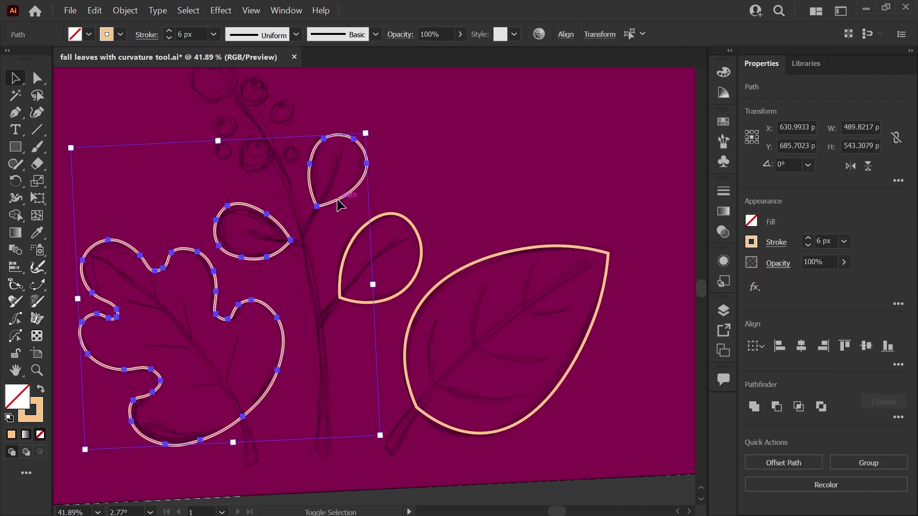
{"action": "left_click", "coordinate": [421, 257], "text": "shift"}
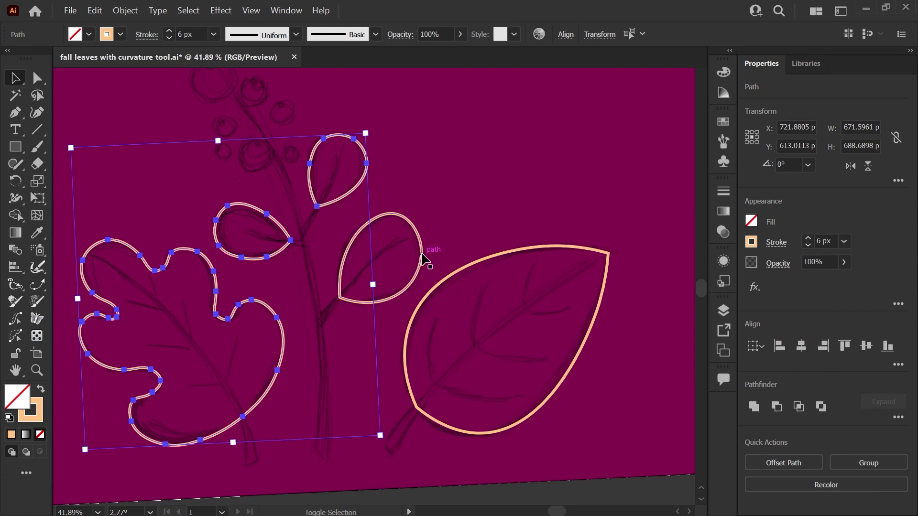
{"action": "left_click", "coordinate": [470, 265], "text": "shift"}
{"action": "left_click", "coordinate": [127, 13]}
{"action": "mouse_move", "coordinate": [173, 107]}
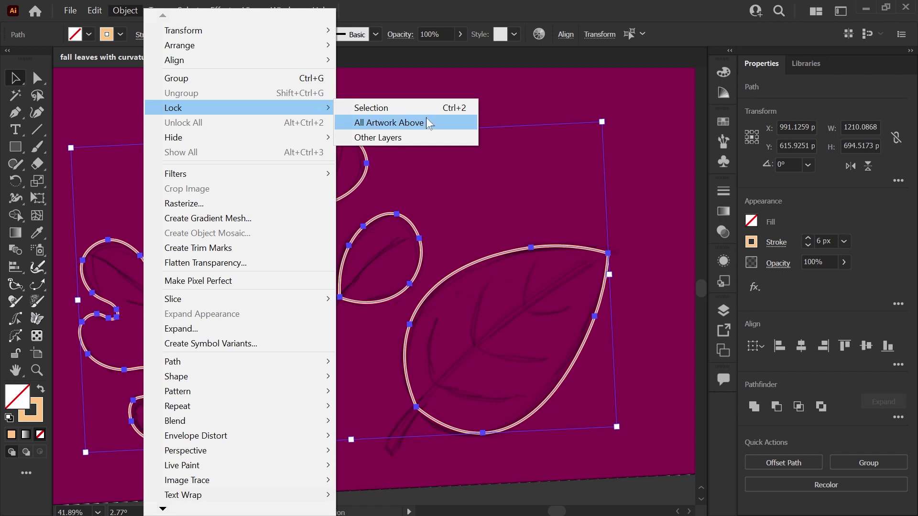
Step: Lock the leaf outlines and draw a curved midrib through the middle leaf
{"action": "left_click", "coordinate": [420, 113]}
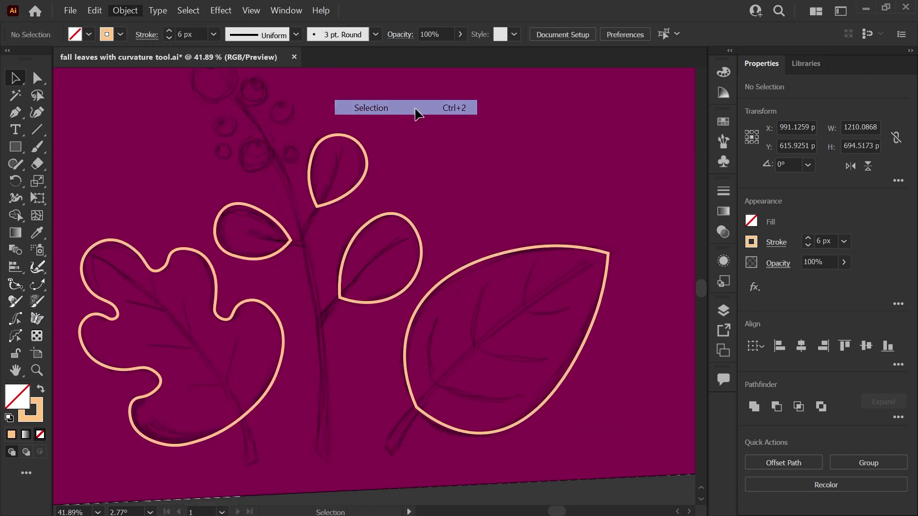
{"action": "left_click", "coordinate": [319, 325]}
{"action": "left_click", "coordinate": [340, 294]}
{"action": "left_click", "coordinate": [375, 257]}
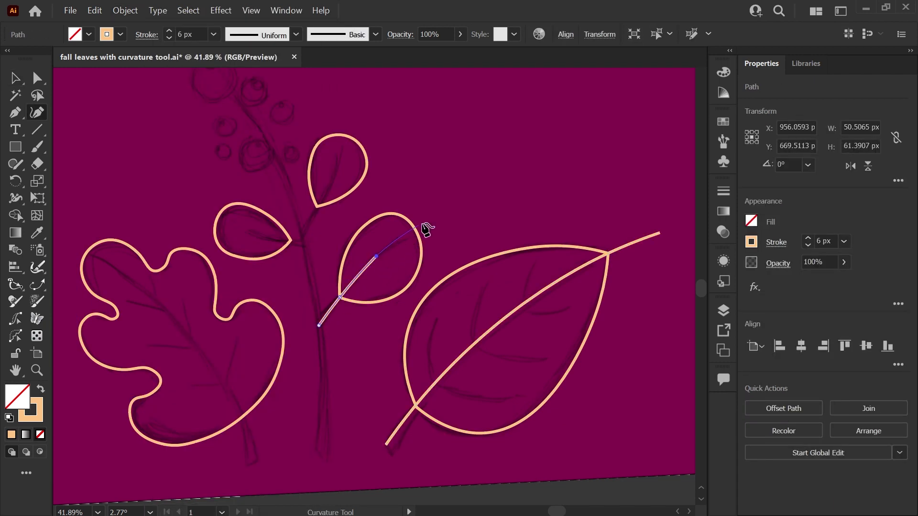
{"action": "left_click", "coordinate": [479, 210]}
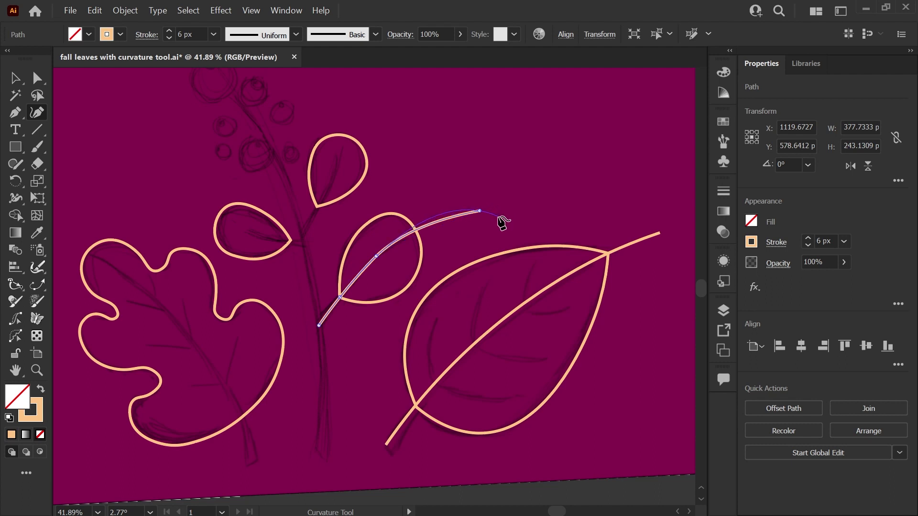
{"action": "key", "text": "shift+Escape"}
{"action": "left_click", "coordinate": [372, 265]}
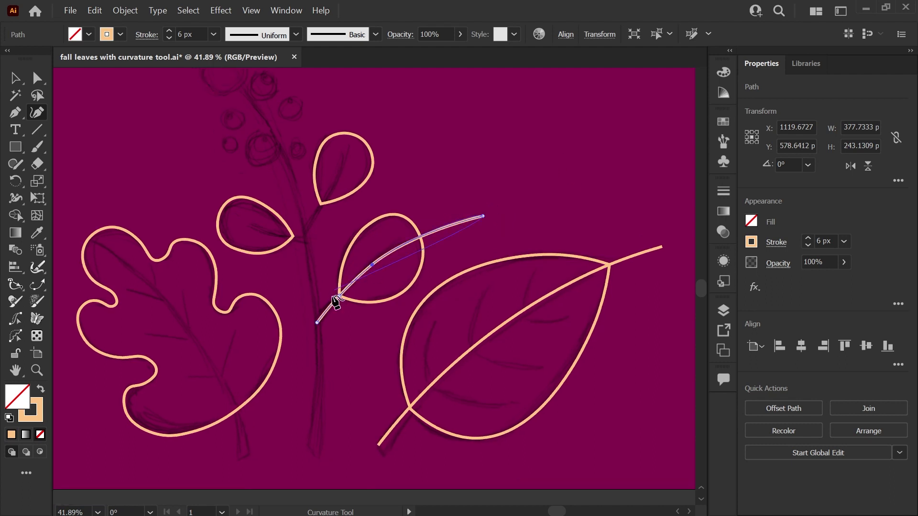
Step: Draw midribs through the top leaf and the small left leaf
{"action": "left_click", "coordinate": [307, 228]}
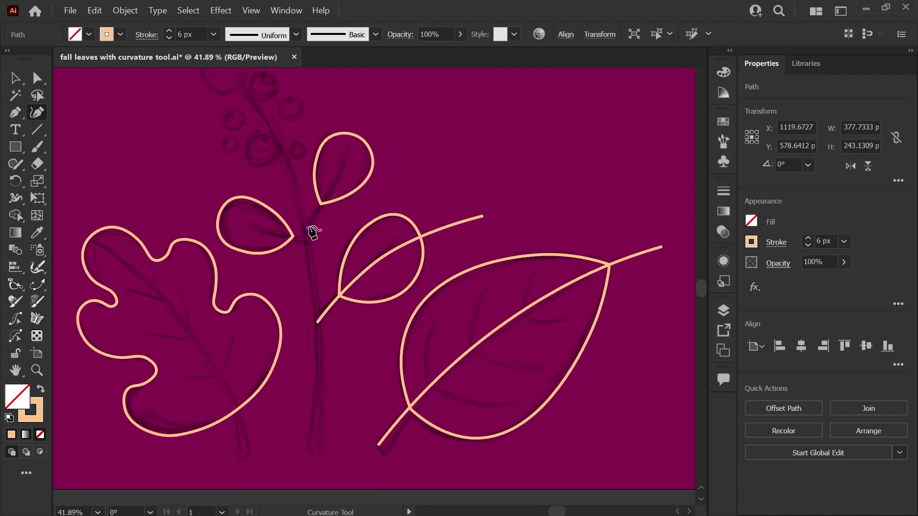
{"action": "left_click", "coordinate": [372, 106]}
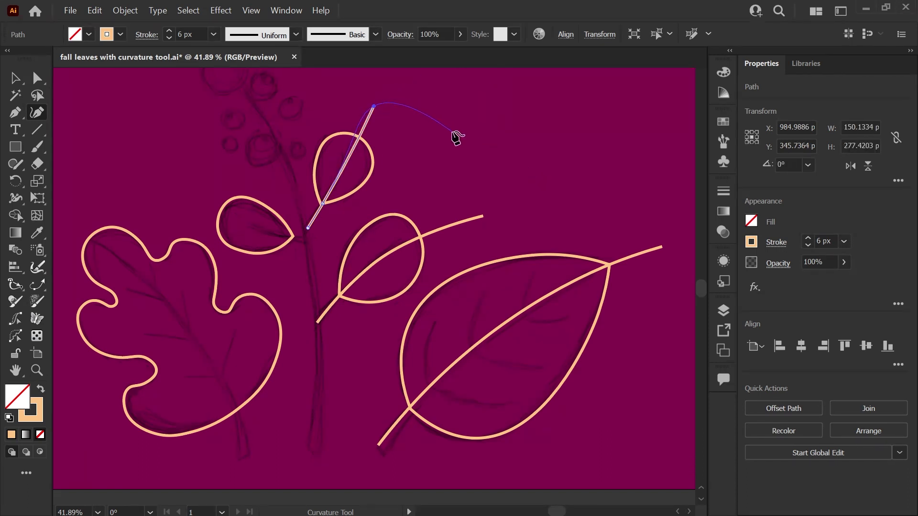
{"action": "key", "text": "Escape"}
{"action": "left_click", "coordinate": [317, 241]}
{"action": "left_click", "coordinate": [188, 199]}
Step: Draw the oak leaf's midrib and nudge the end of the small left leaf's midrib
{"action": "key", "text": "Escape"}
{"action": "left_click", "coordinate": [249, 455]}
{"action": "left_click", "coordinate": [237, 410]}
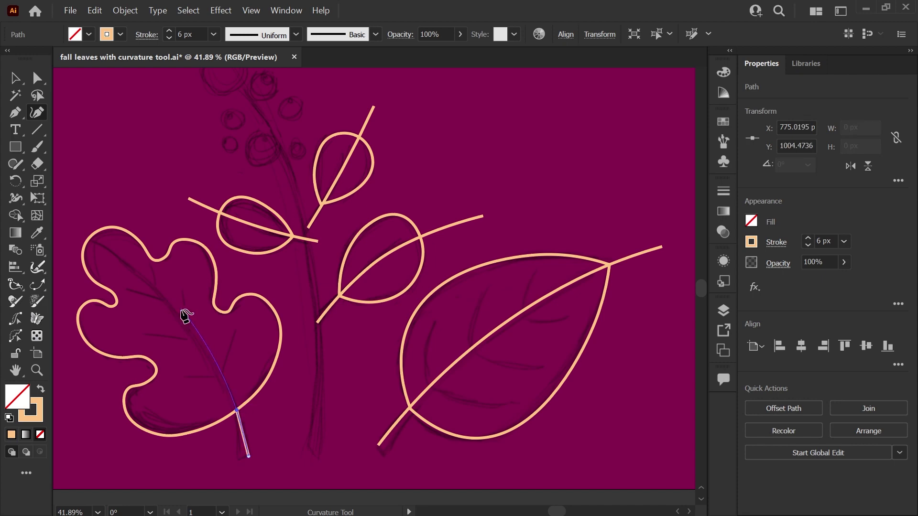
{"action": "left_click", "coordinate": [67, 225]}
{"action": "key", "text": "Escape"}
{"action": "key", "text": "a"}
{"action": "left_click_drag", "start_coordinate": [317, 241], "coordinate": [321, 234]}
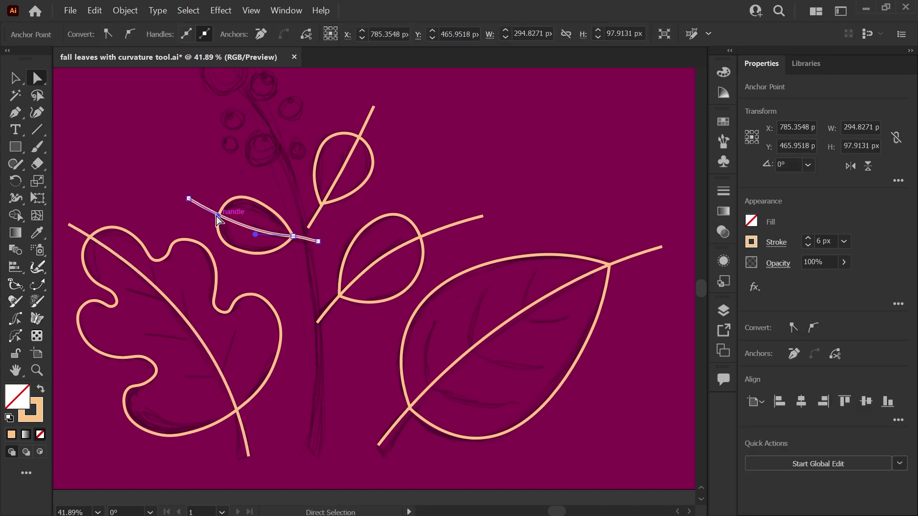
{"action": "left_click", "coordinate": [271, 256]}
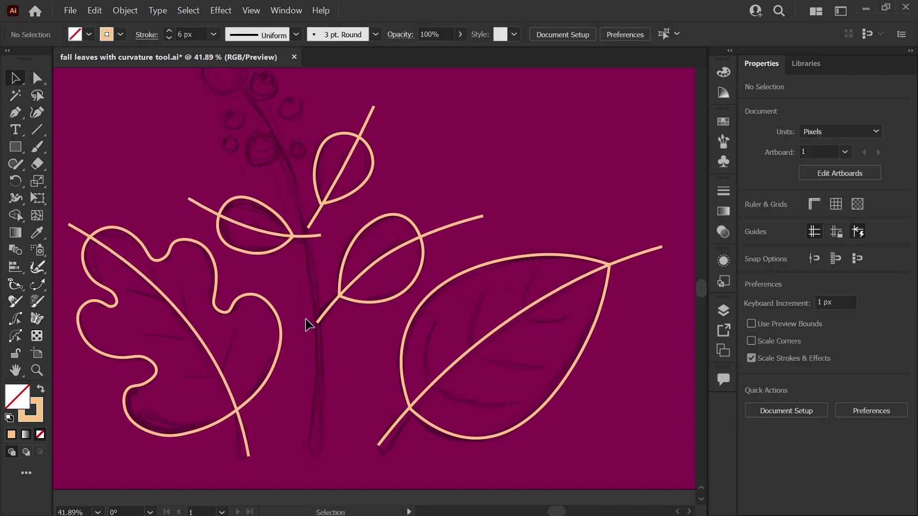
Step: Unlock the outlines, rotate the small left leaf, and select the upper leaf with its midrib
{"action": "left_click", "coordinate": [124, 10]}
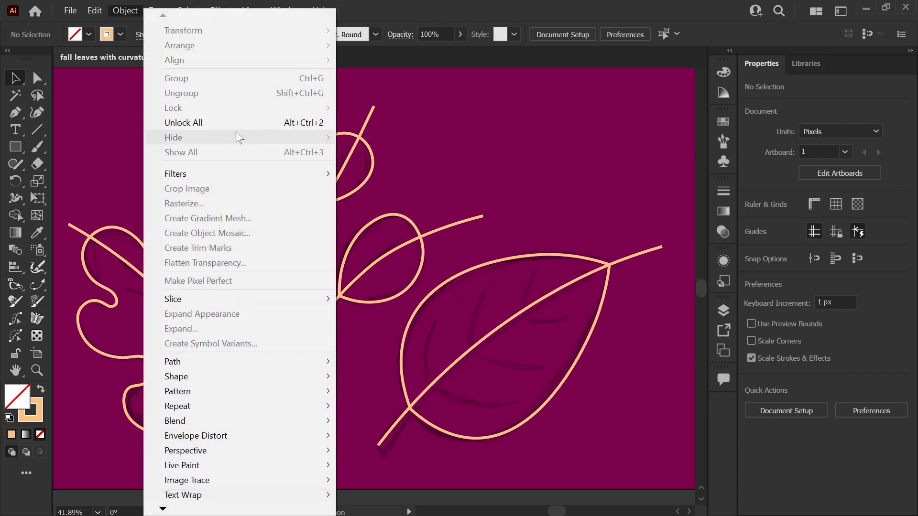
{"action": "left_click", "coordinate": [232, 129]}
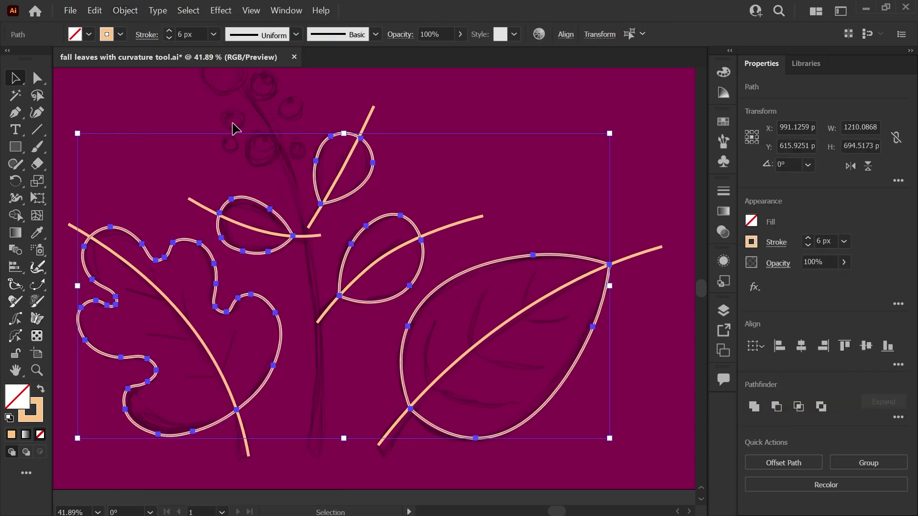
{"action": "left_click", "coordinate": [286, 277]}
{"action": "left_click", "coordinate": [286, 215]}
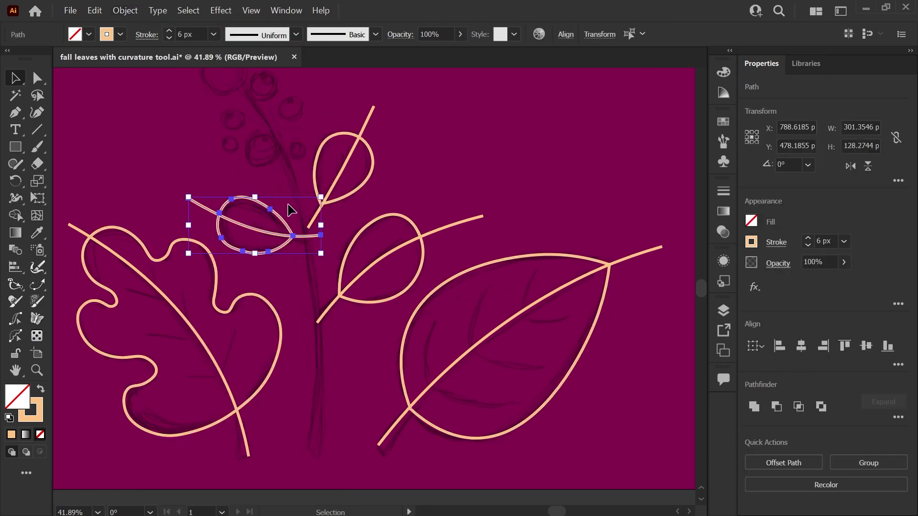
{"action": "left_click_drag", "start_coordinate": [326, 262], "coordinate": [315, 270]}
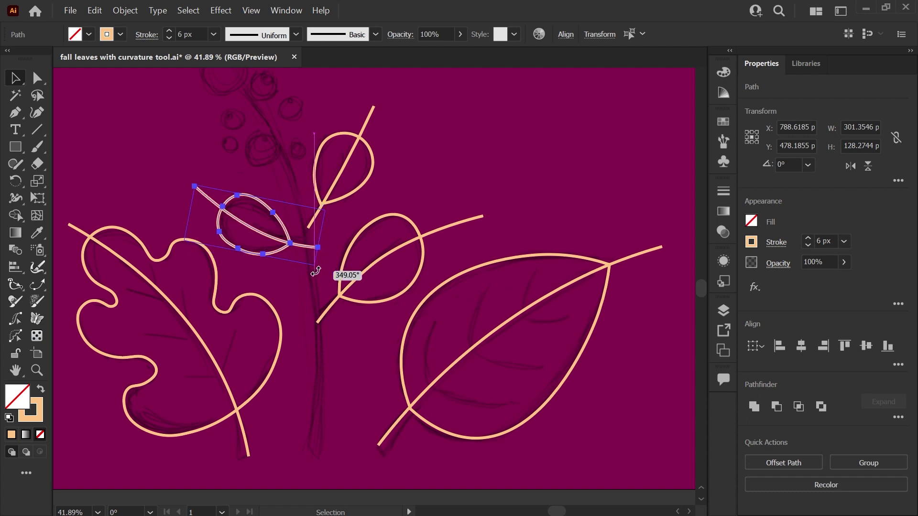
{"action": "left_click", "coordinate": [331, 176]}
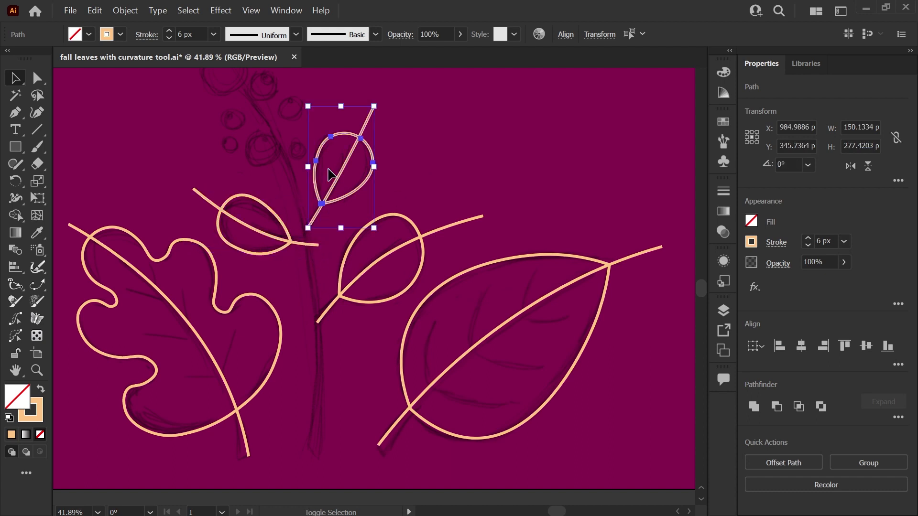
Step: Split the upper leaf into two halves along its midrib with Shape Builder
{"action": "key", "text": "shift+m"}
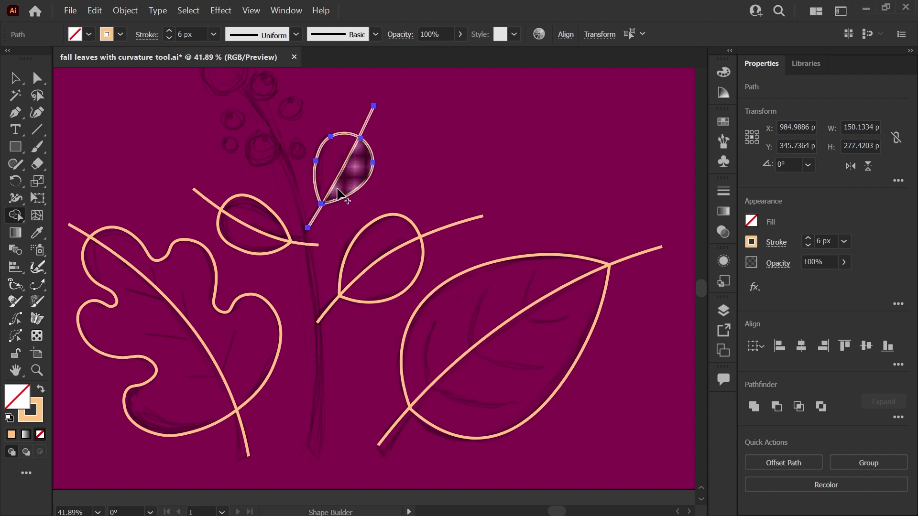
{"action": "left_click", "coordinate": [352, 154]}
{"action": "key", "text": "v"}
{"action": "left_click", "coordinate": [383, 184]}
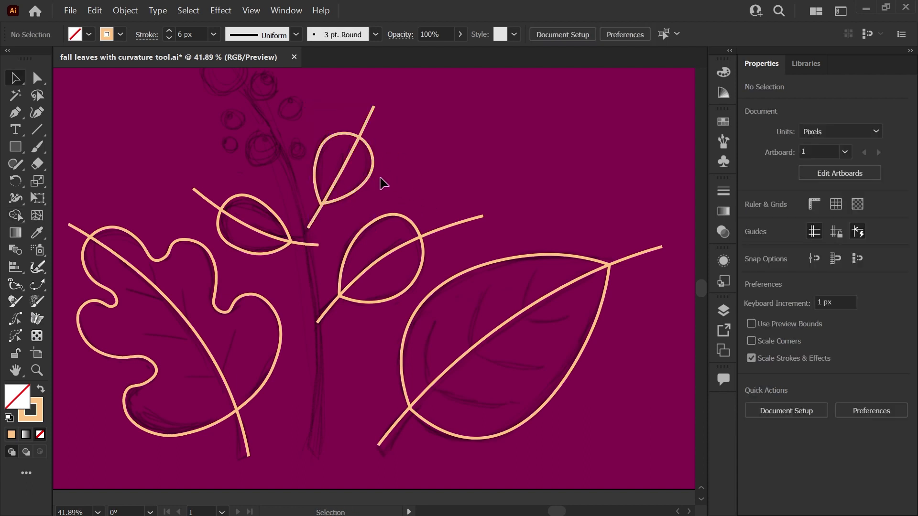
{"action": "left_click_drag", "start_coordinate": [366, 191], "coordinate": [381, 193]}
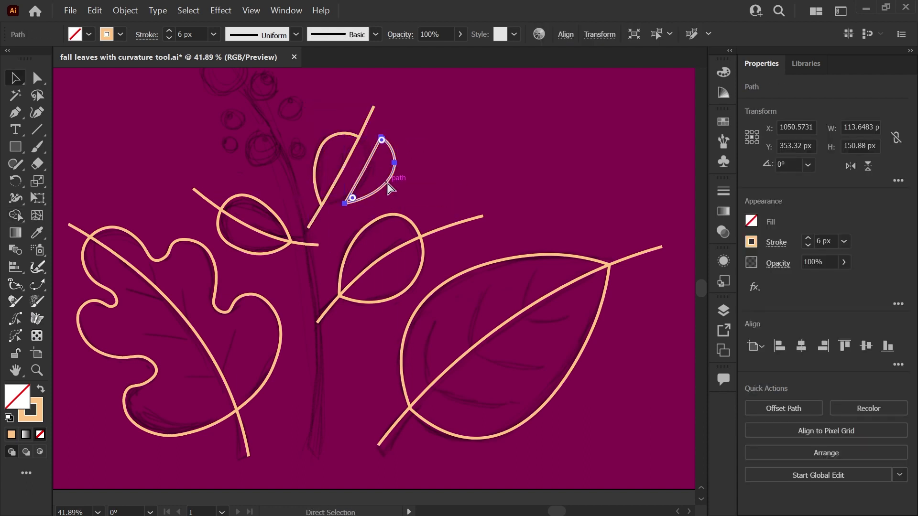
{"action": "key", "text": "ctrl+z"}
Step: Delete the stem pieces above and below the upper leaf, then select its halves
{"action": "left_click", "coordinate": [369, 110]}
{"action": "key", "text": "Delete"}
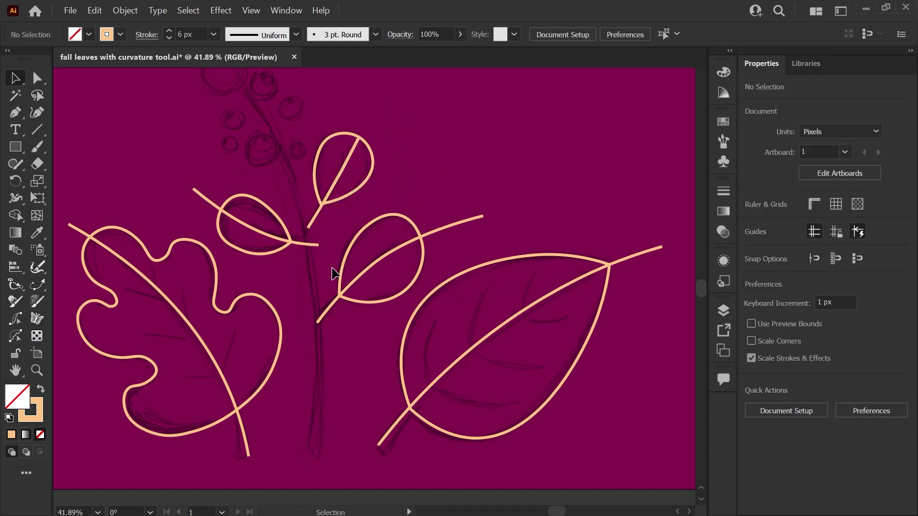
{"action": "left_click", "coordinate": [309, 223]}
{"action": "key", "text": "Delete"}
{"action": "left_click_drag", "start_coordinate": [322, 225], "coordinate": [311, 133]}
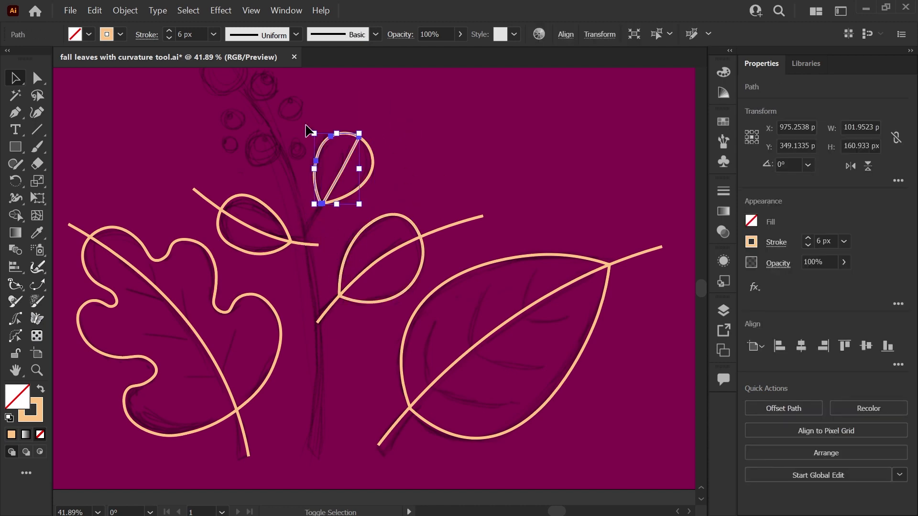
Step: Fill the upper leaf halves, making the right half orange R=245 G=136 B=77
{"action": "key", "text": "shift+x"}
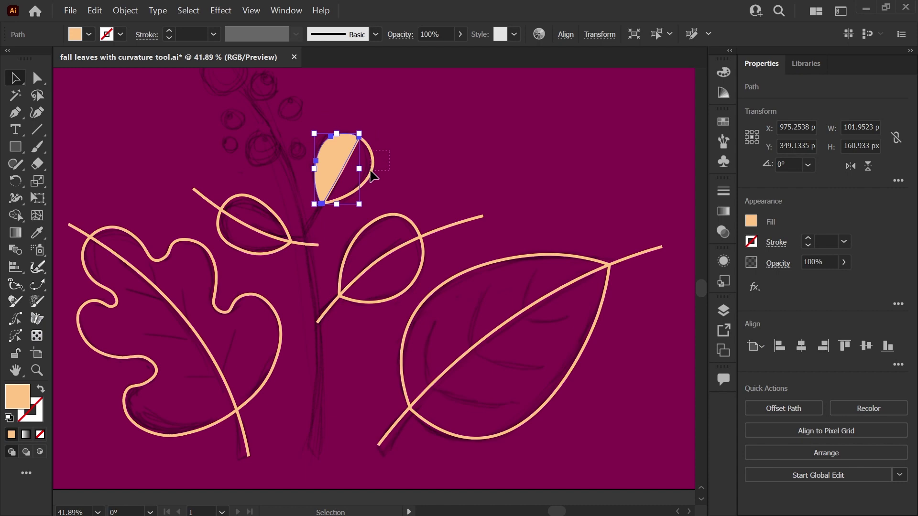
{"action": "left_click", "coordinate": [371, 169]}
{"action": "key", "text": "shift+x"}
{"action": "double_click", "coordinate": [21, 395]}
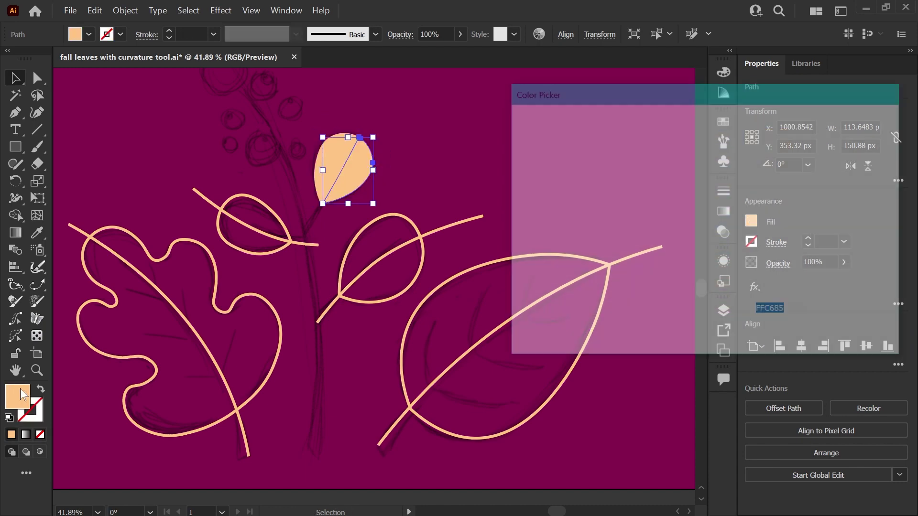
{"action": "left_click", "coordinate": [857, 180]}
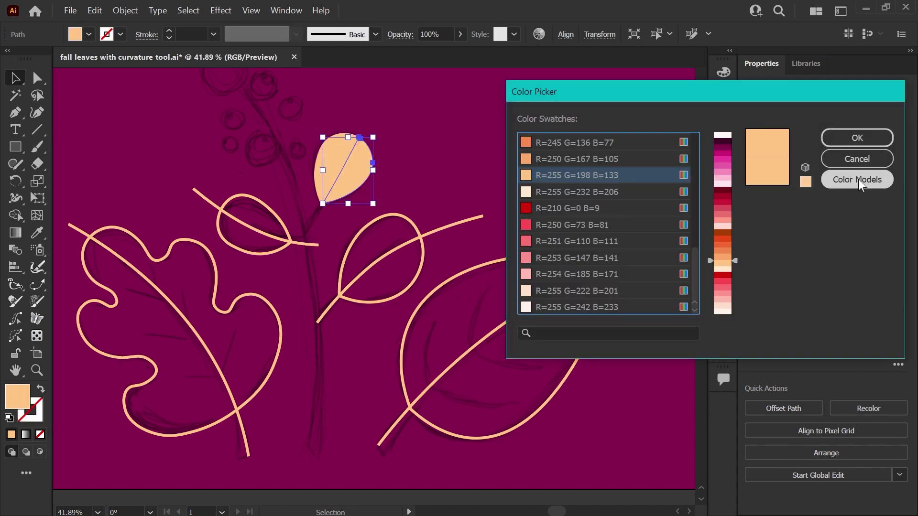
{"action": "left_click", "coordinate": [728, 249]}
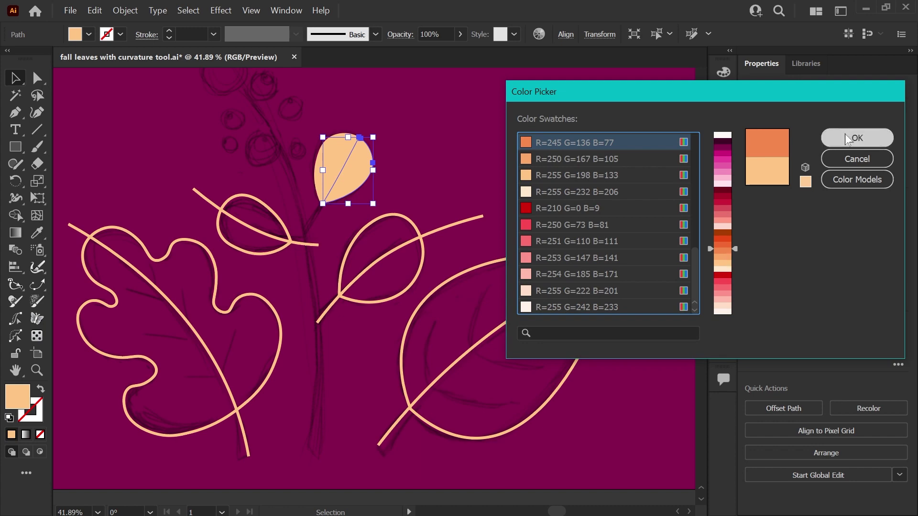
{"action": "left_click", "coordinate": [857, 138]}
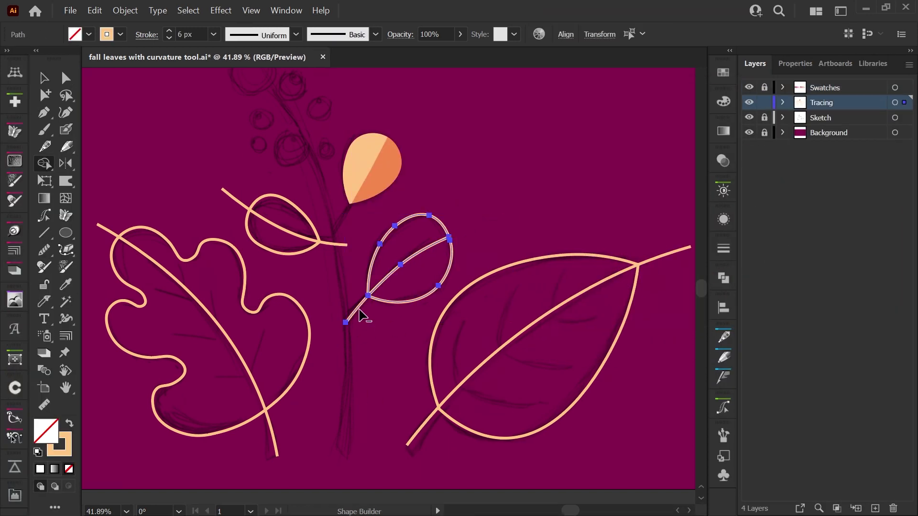
Step: Select the leftover stem pieces and remaining leaves, then Alt-drag two berry circle copies
{"action": "left_click", "coordinate": [360, 315], "text": "alt"}
{"action": "left_click", "coordinate": [301, 244], "text": "ctrl+shift"}
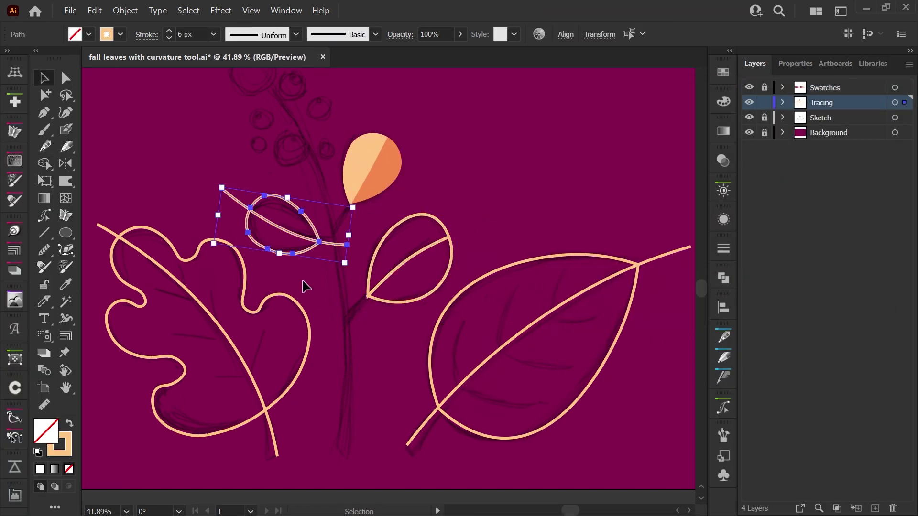
{"action": "left_click", "coordinate": [337, 244], "text": "alt"}
{"action": "left_click", "coordinate": [237, 201], "text": "alt"}
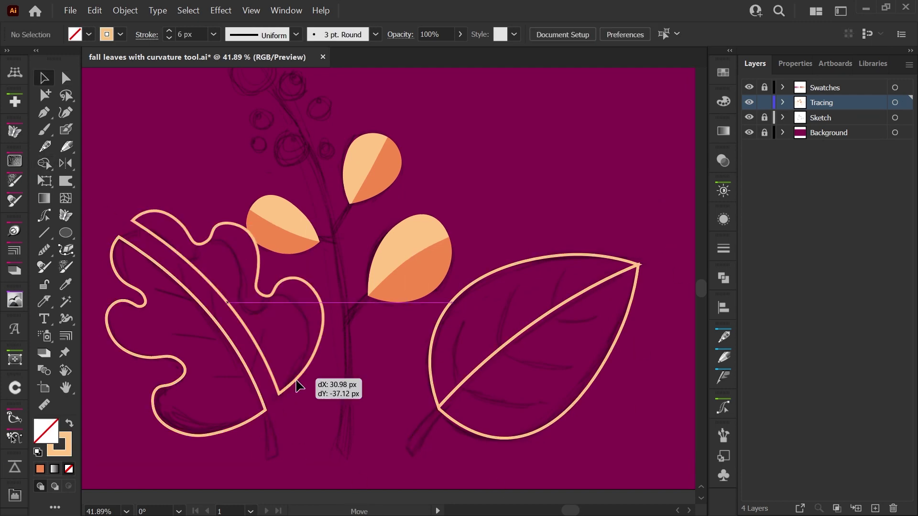
{"action": "left_click_drag", "start_coordinate": [290, 104], "coordinate": [344, 184]}
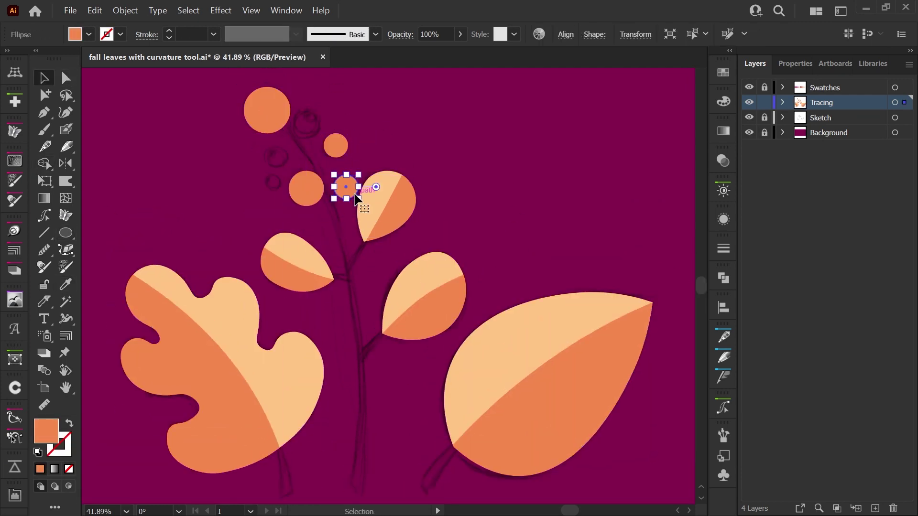
{"action": "left_click_drag", "start_coordinate": [322, 153], "coordinate": [283, 158]}
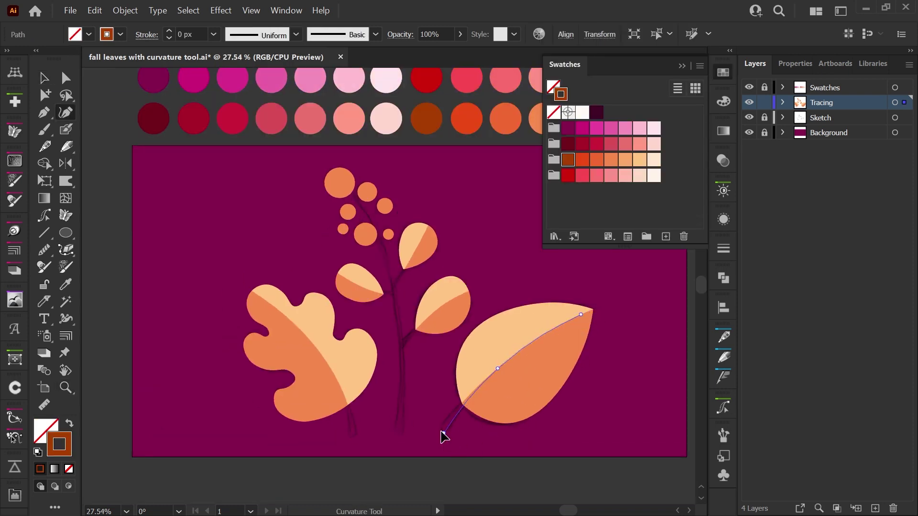
Step: Draw a curved red-orange stem running into the middle leaf
{"action": "left_click", "coordinate": [791, 63]}
{"action": "left_click", "coordinate": [776, 241]}
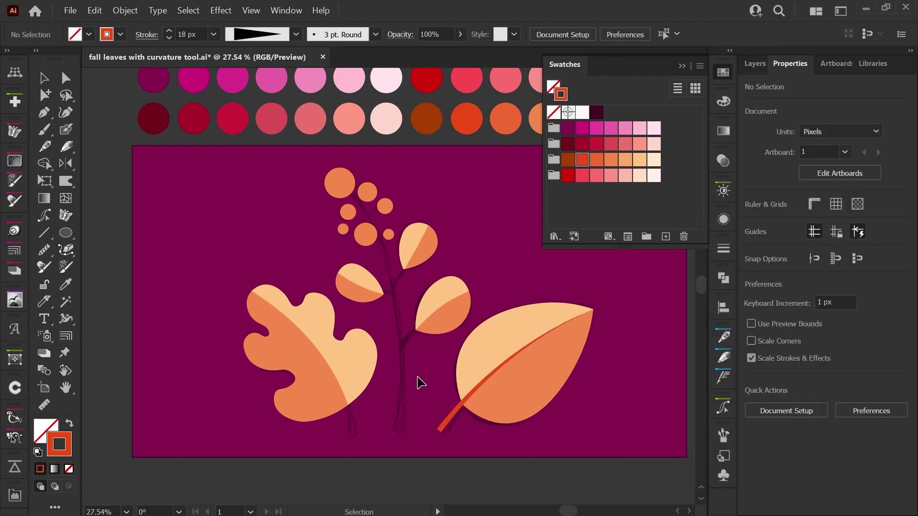
{"action": "left_click", "coordinate": [465, 340]}
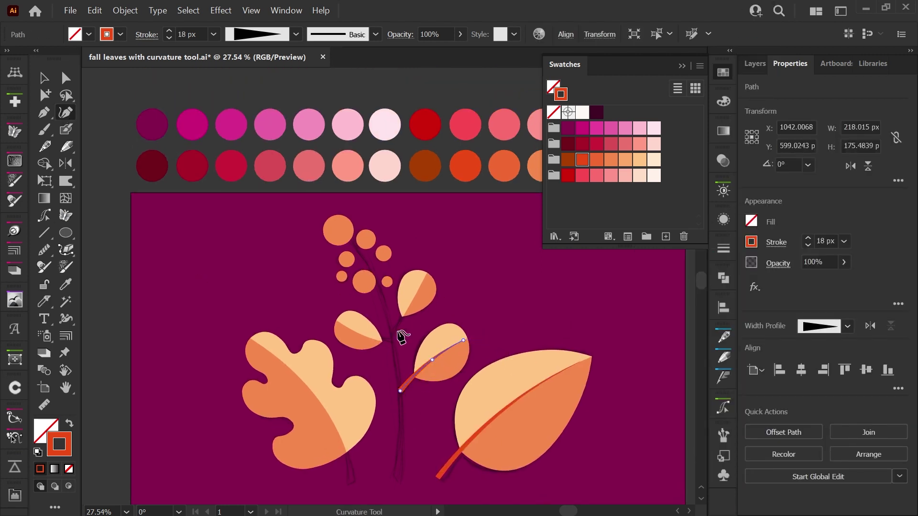
{"action": "left_click", "coordinate": [392, 335]}
{"action": "left_click", "coordinate": [410, 306]}
{"action": "left_click", "coordinate": [424, 277]}
{"action": "key", "text": "Escape"}
Step: Draw stems into the small left leaf and through the oak leaf
{"action": "left_click", "coordinate": [393, 342]}
{"action": "left_click", "coordinate": [365, 334]}
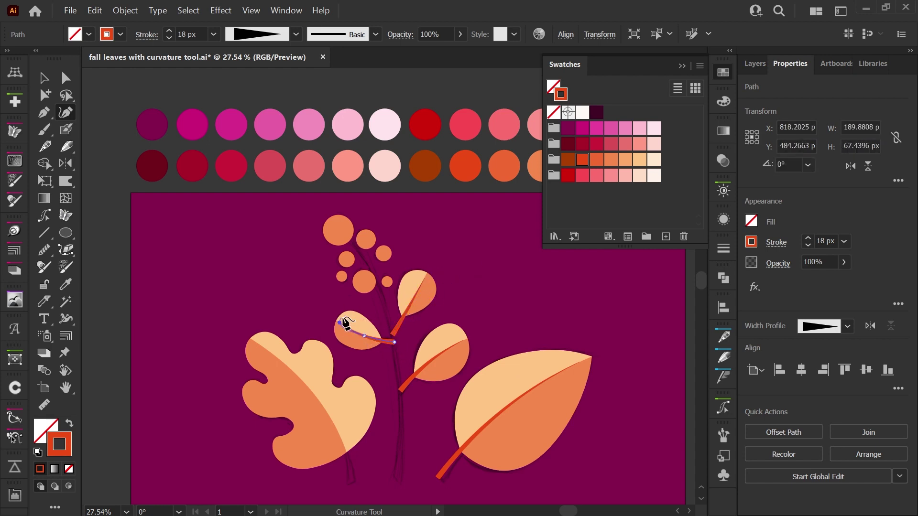
{"action": "key", "text": "Escape"}
{"action": "left_click", "coordinate": [352, 483]}
{"action": "left_click", "coordinate": [330, 416]}
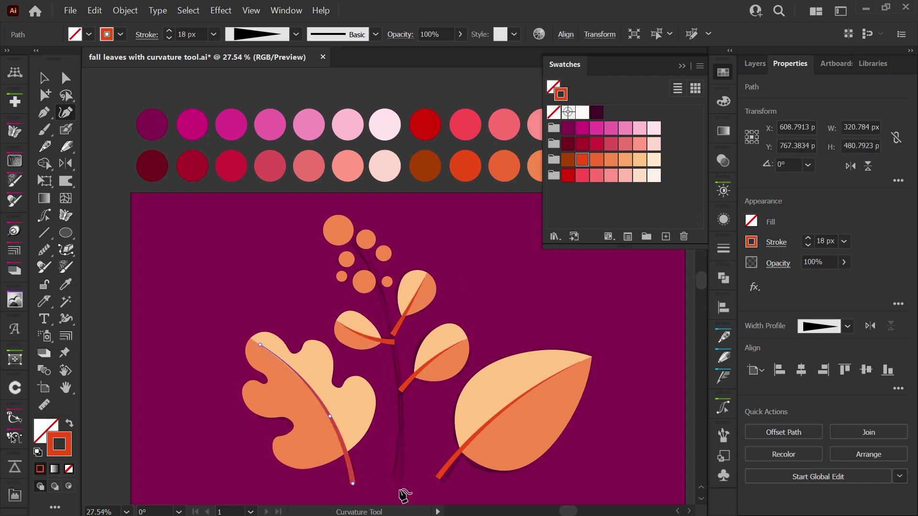
Step: Draw a thick, tapered main stem from the bottom up to the top berry
{"action": "left_click", "coordinate": [399, 486]}
{"action": "left_click", "coordinate": [400, 359]}
{"action": "left_click", "coordinate": [382, 296]}
{"action": "left_click", "coordinate": [350, 244]}
{"action": "left_click", "coordinate": [844, 242]}
{"action": "left_click", "coordinate": [847, 326]}
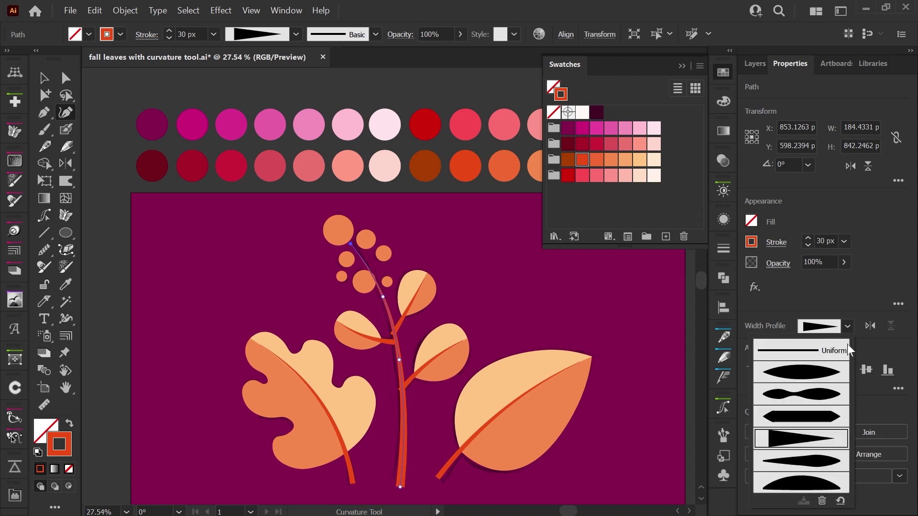
{"action": "key", "text": "Escape"}
Step: Unlock all locked objects and clear the selection
{"action": "key", "text": "v"}
{"action": "left_click", "coordinate": [404, 492]}
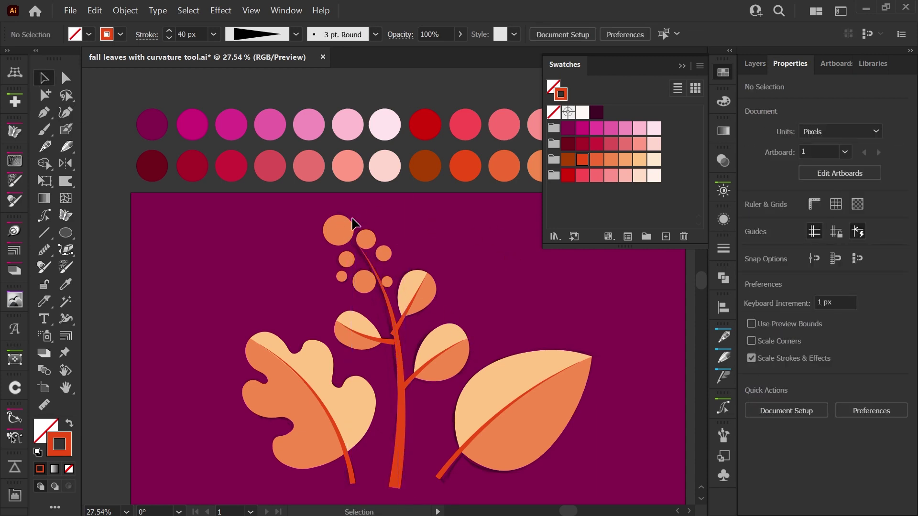
{"action": "left_click", "coordinate": [125, 11]}
{"action": "left_click", "coordinate": [165, 122]}
{"action": "left_click", "coordinate": [316, 402]}
{"action": "left_click", "coordinate": [379, 213]}
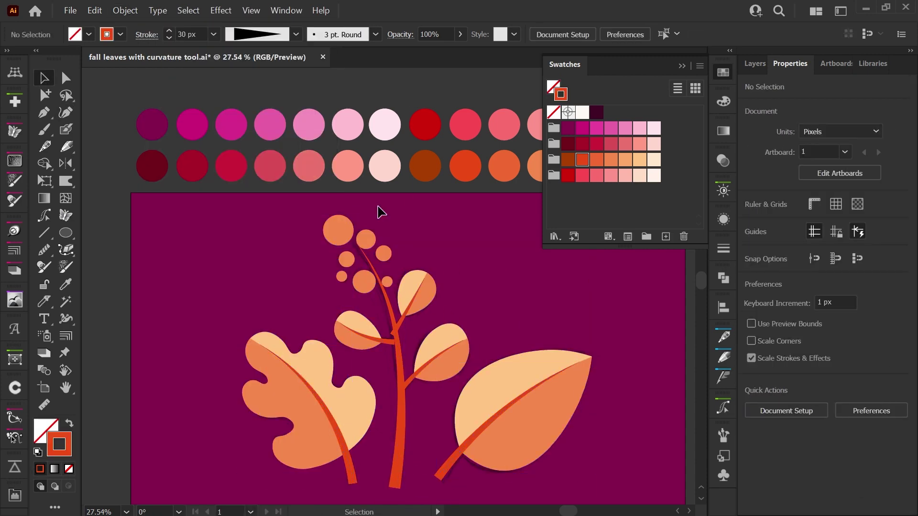
Step: Enlarge the top berry circle and adjust another berry
{"action": "left_click", "coordinate": [363, 282]}
{"action": "left_click_drag", "start_coordinate": [365, 239], "coordinate": [380, 226]}
{"action": "left_click_drag", "start_coordinate": [346, 259], "coordinate": [336, 247]}
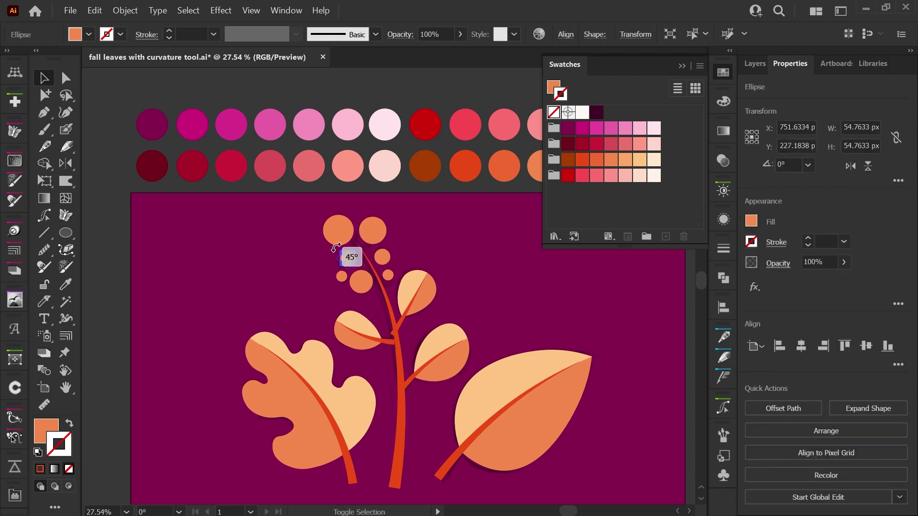